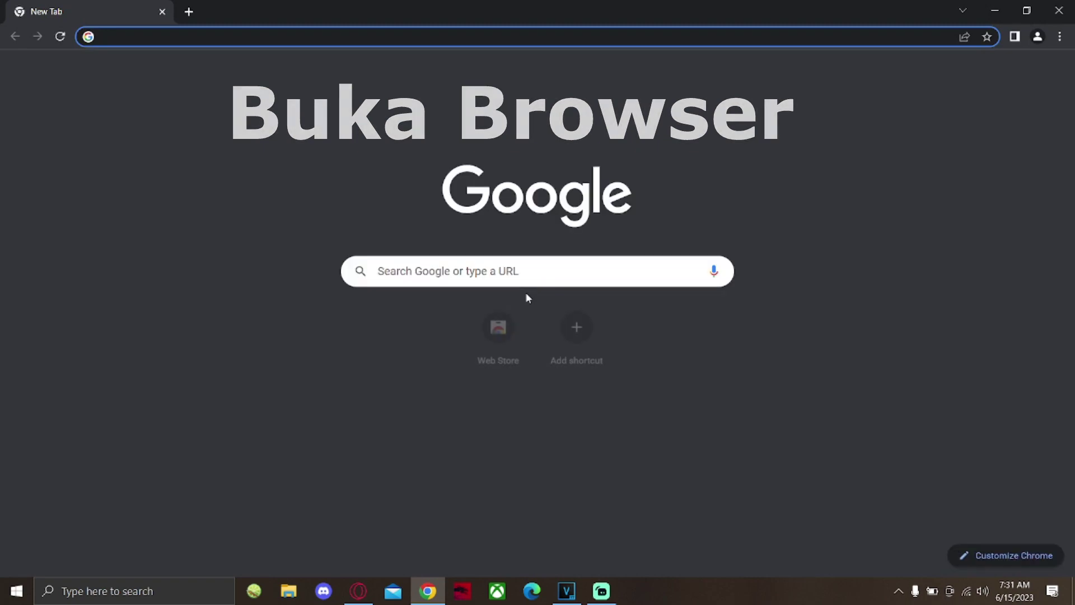
Step: Search Google for valofe and open the VFUN page from the results
{"action": "left_click", "coordinate": [471, 268]}
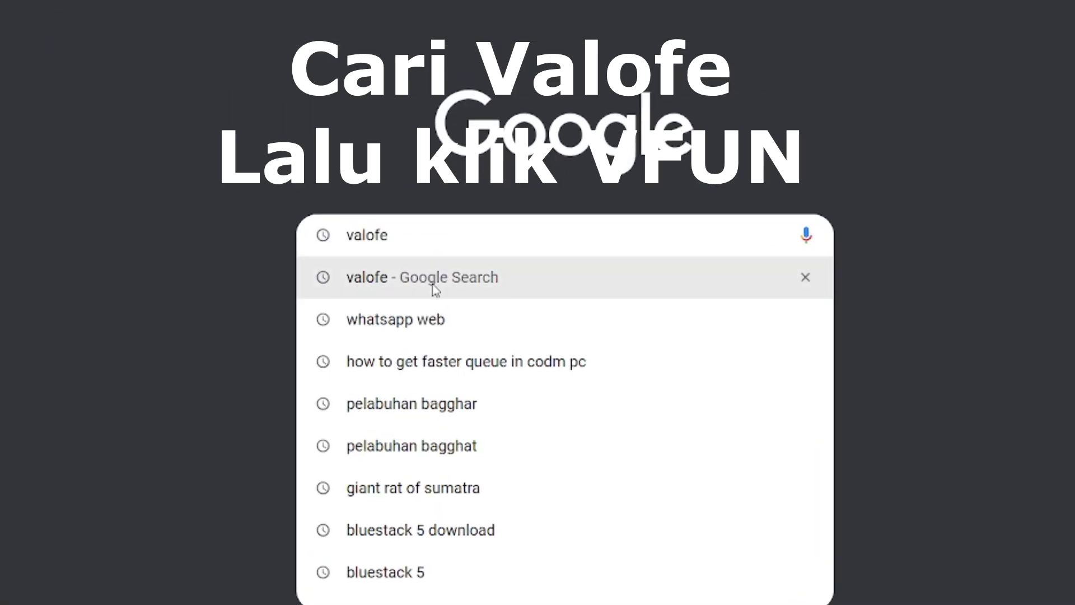
{"action": "left_click", "coordinate": [364, 282]}
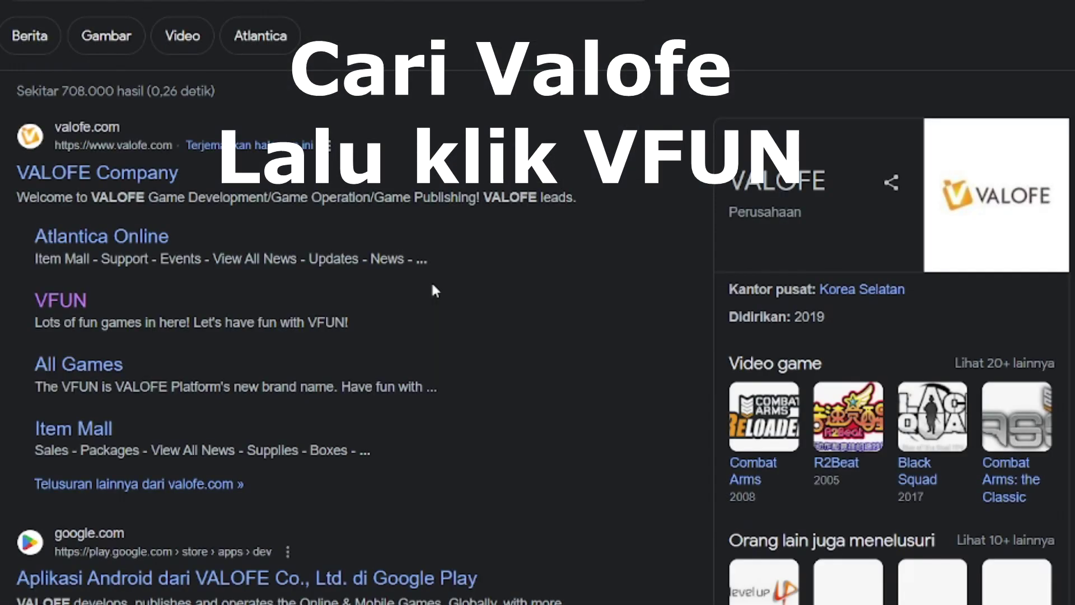
{"action": "left_click", "coordinate": [46, 301]}
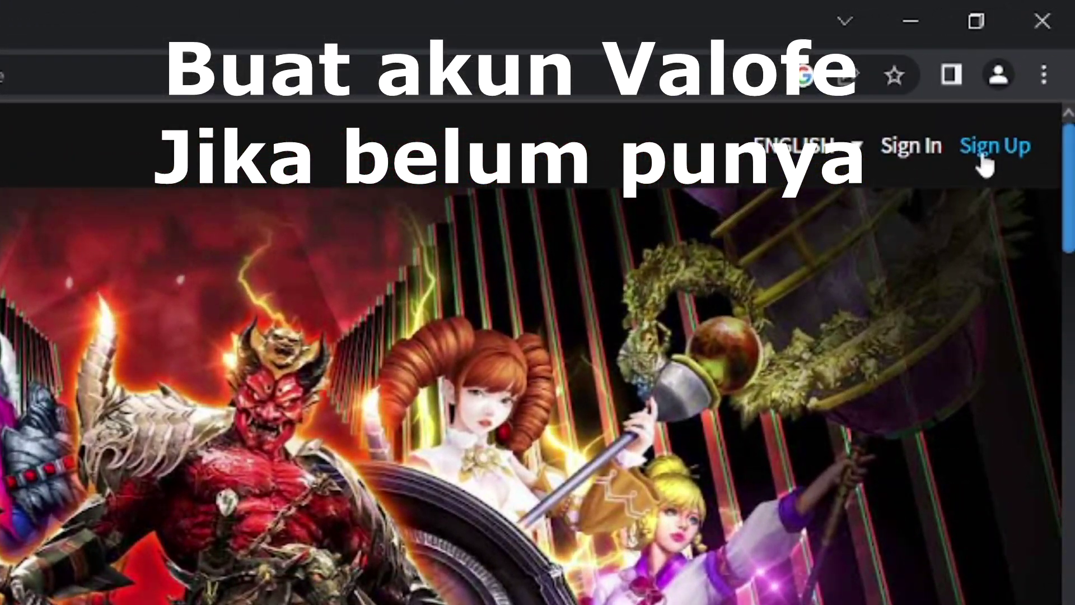
Step: Start a sign-up with VFUN ID, enter the account ID and the password twice, and save the login in the browser
{"action": "left_click", "coordinate": [1028, 82]}
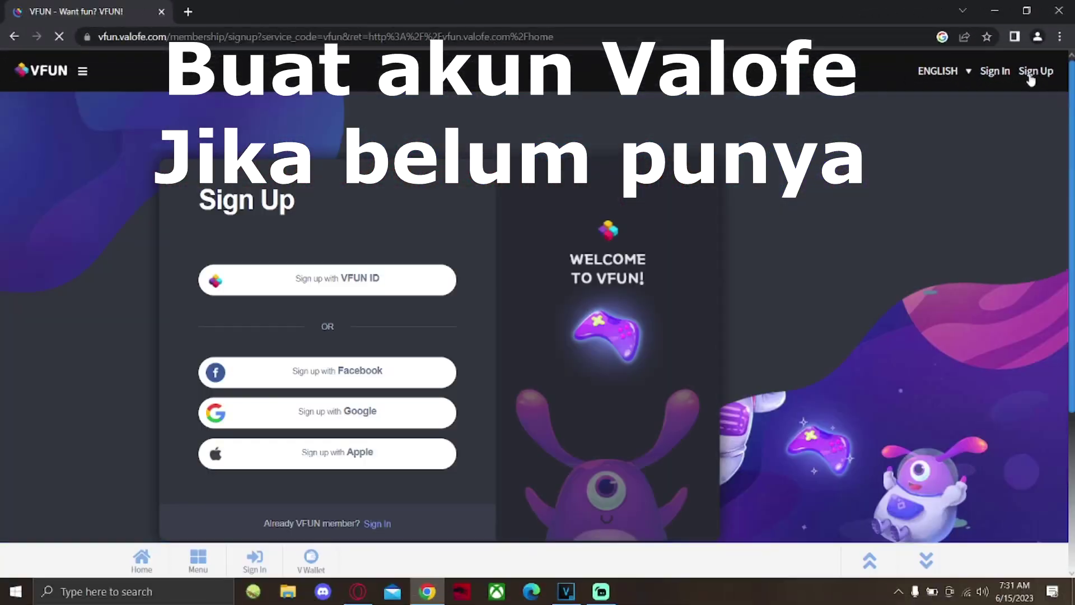
{"action": "left_click", "coordinate": [370, 296]}
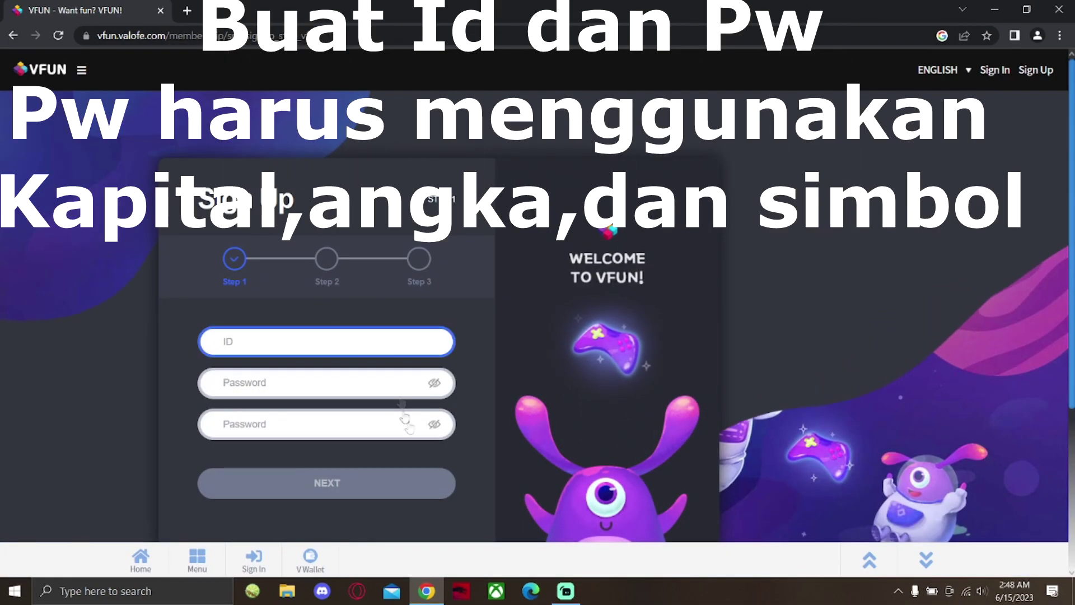
{"action": "type", "text": "MrChang"}
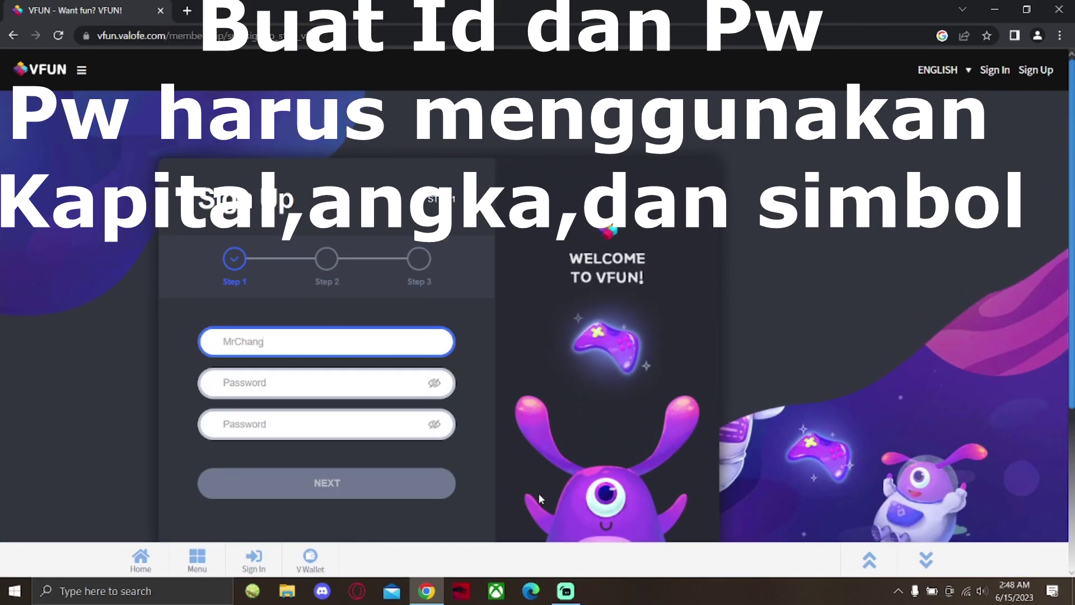
{"action": "type", "text": "LTD"}
{"action": "left_click", "coordinate": [372, 389]}
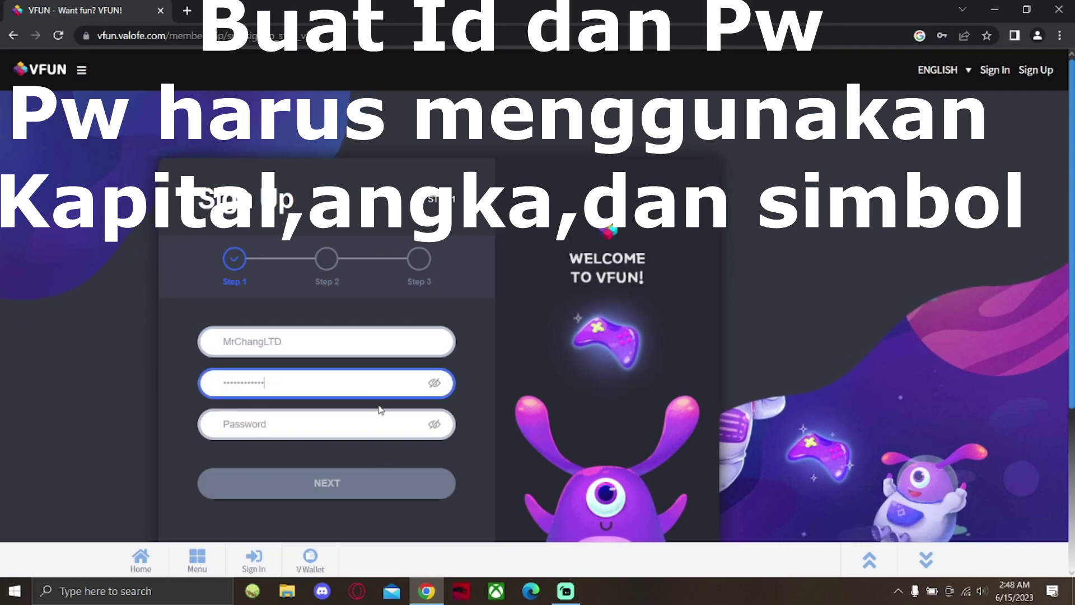
{"action": "left_click", "coordinate": [355, 426]}
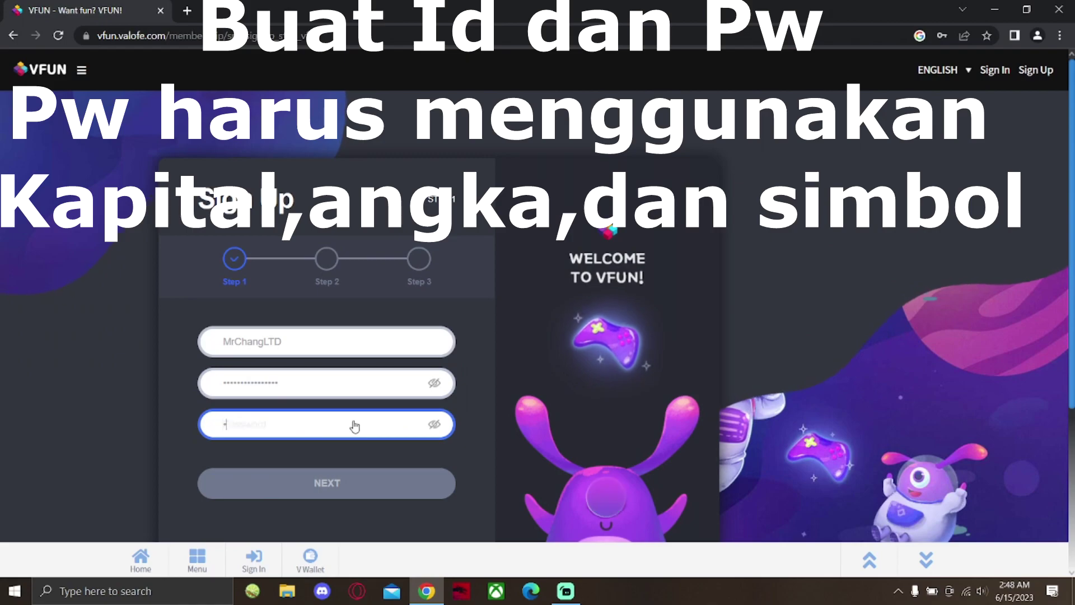
{"action": "type", "text": "••••"}
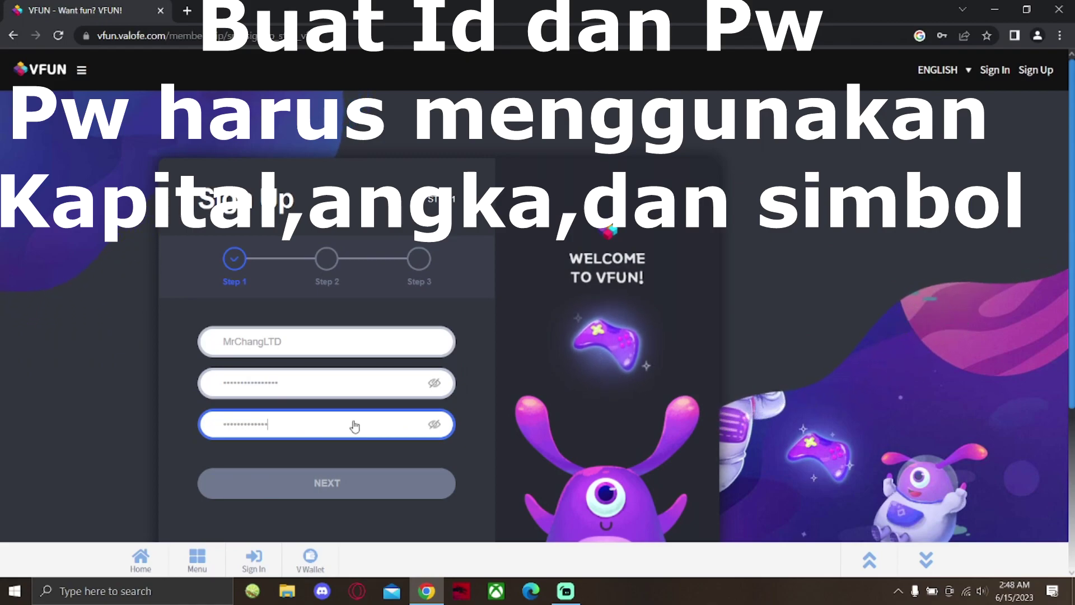
{"action": "left_click", "coordinate": [394, 484]}
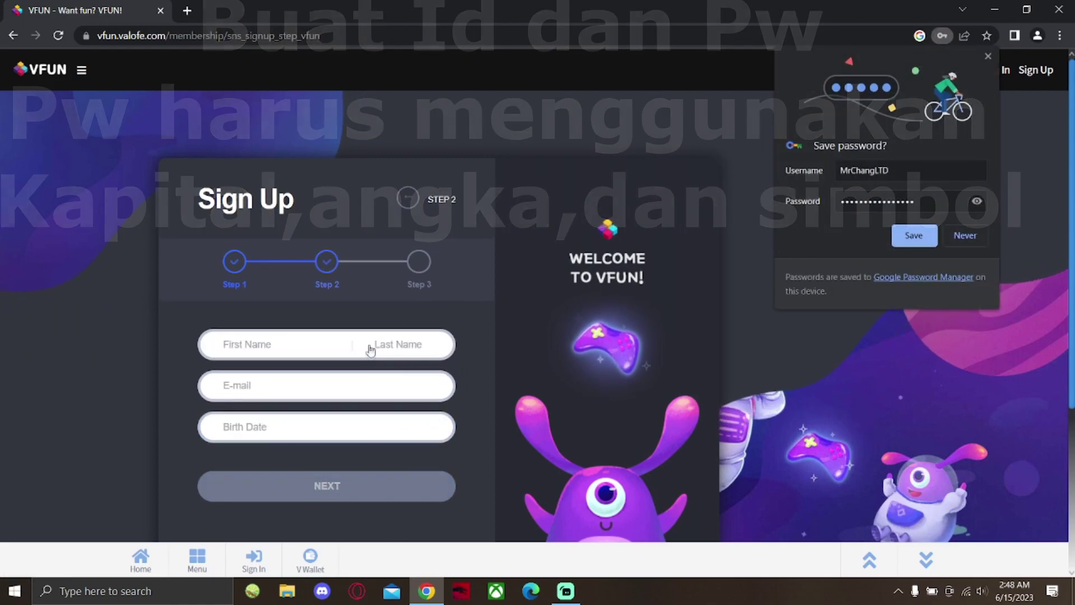
{"action": "left_click", "coordinate": [909, 238]}
Step: Fill in the first and last name, e-mail and birth date for the second sign-up stage and continue
{"action": "left_click", "coordinate": [274, 351]}
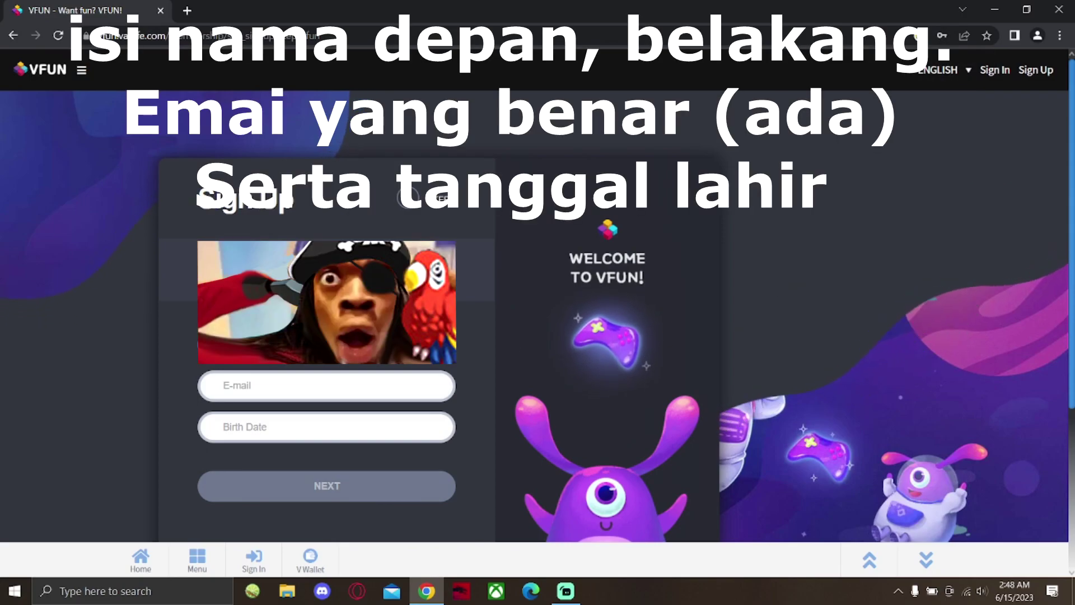
{"action": "key", "text": "Tab"}
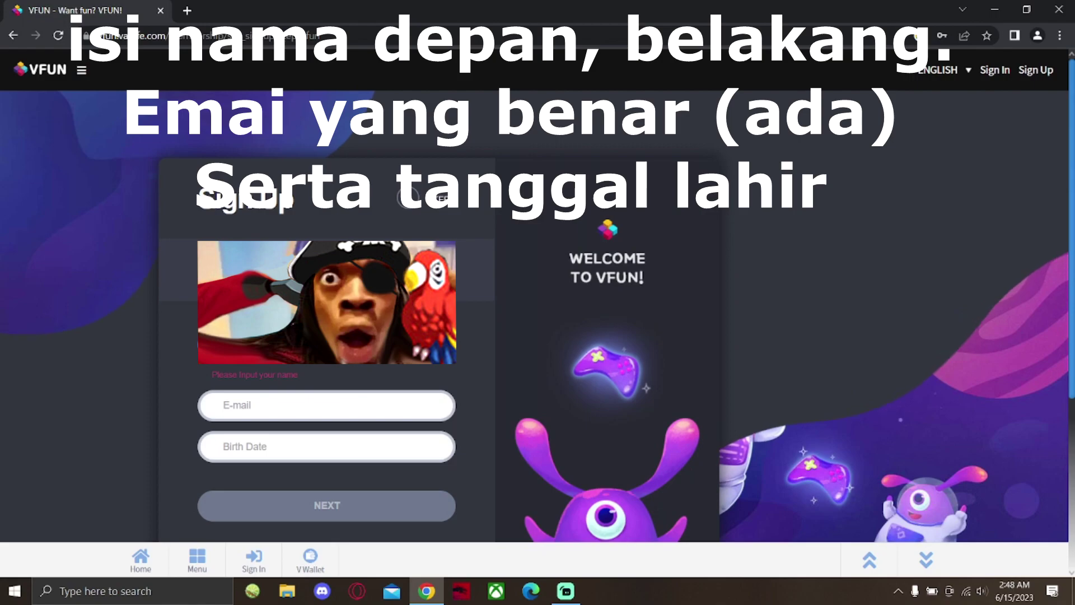
{"action": "left_click", "coordinate": [339, 403]}
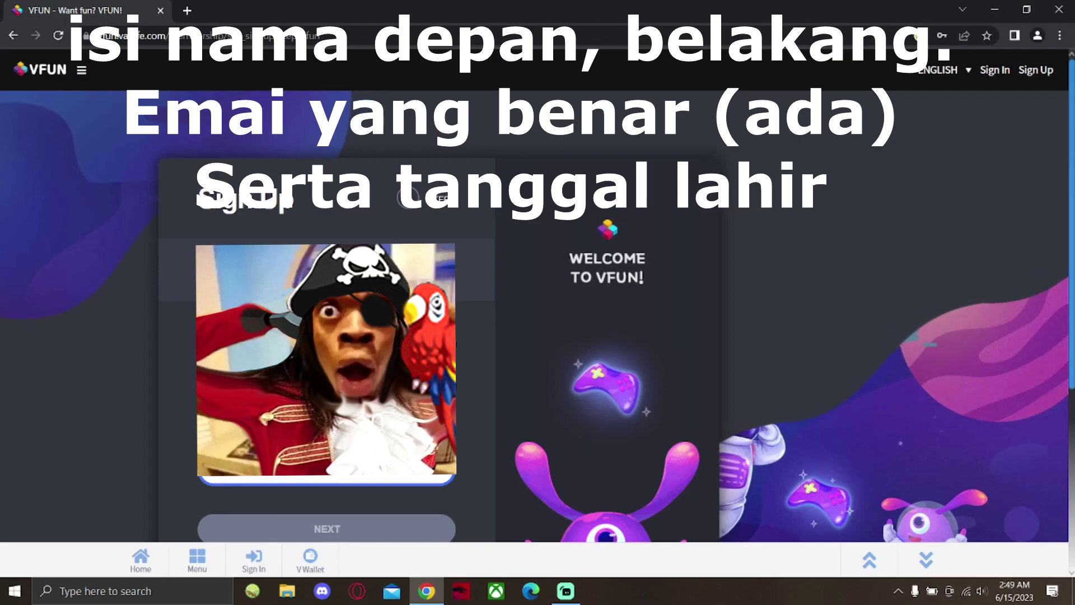
{"action": "scroll", "coordinate": [477, 489], "scroll_direction": "down", "scroll_amount": 1}
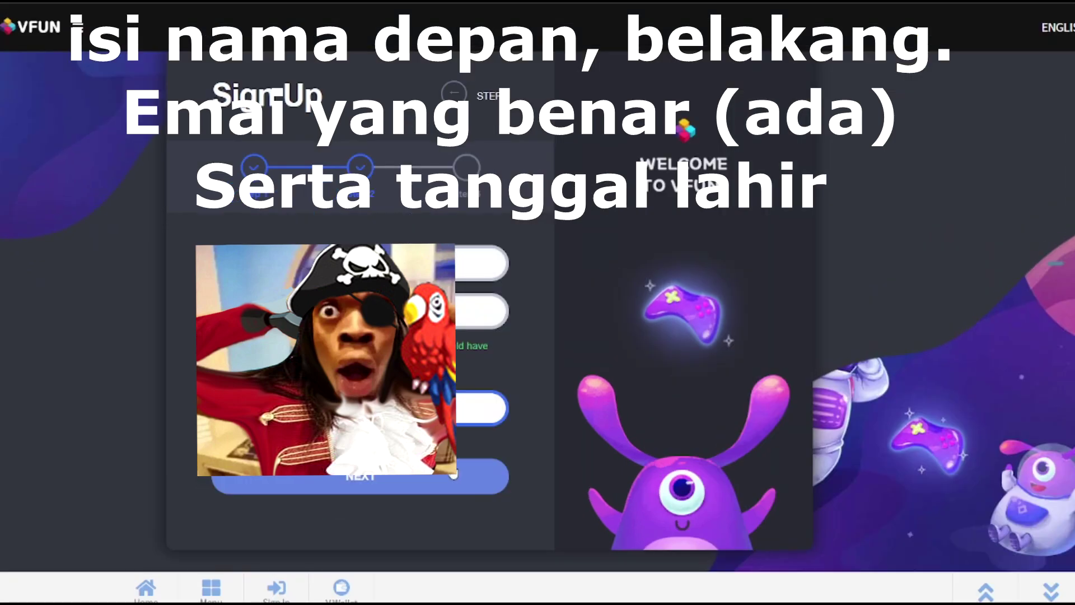
{"action": "left_click", "coordinate": [453, 475]}
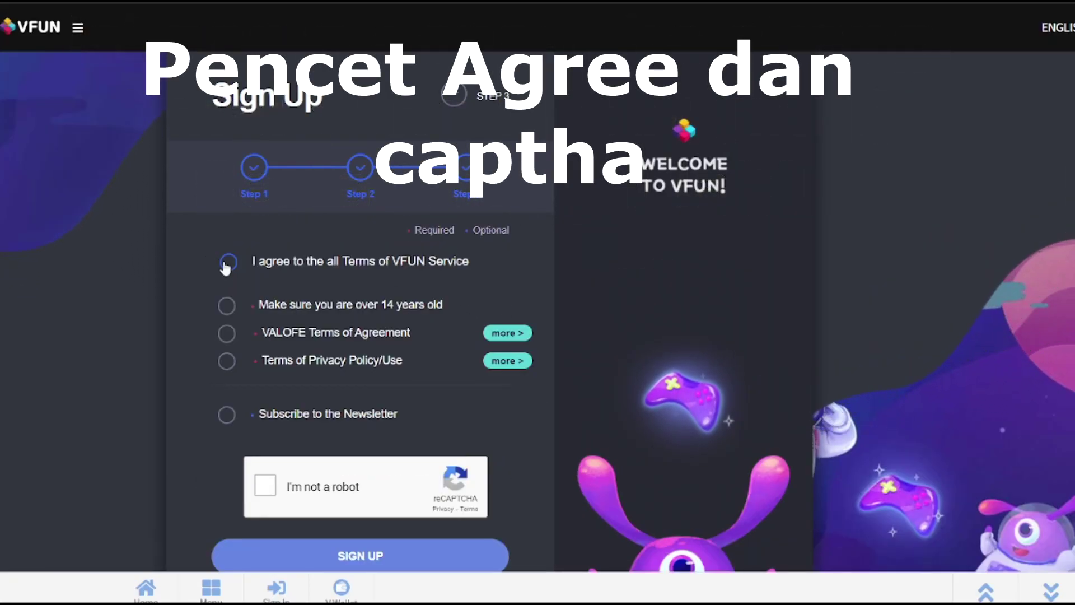
Step: Agree to all VFUN service terms, complete the reCAPTCHA check and submit the sign-up
{"action": "left_click", "coordinate": [225, 263]}
{"action": "left_click", "coordinate": [264, 485]}
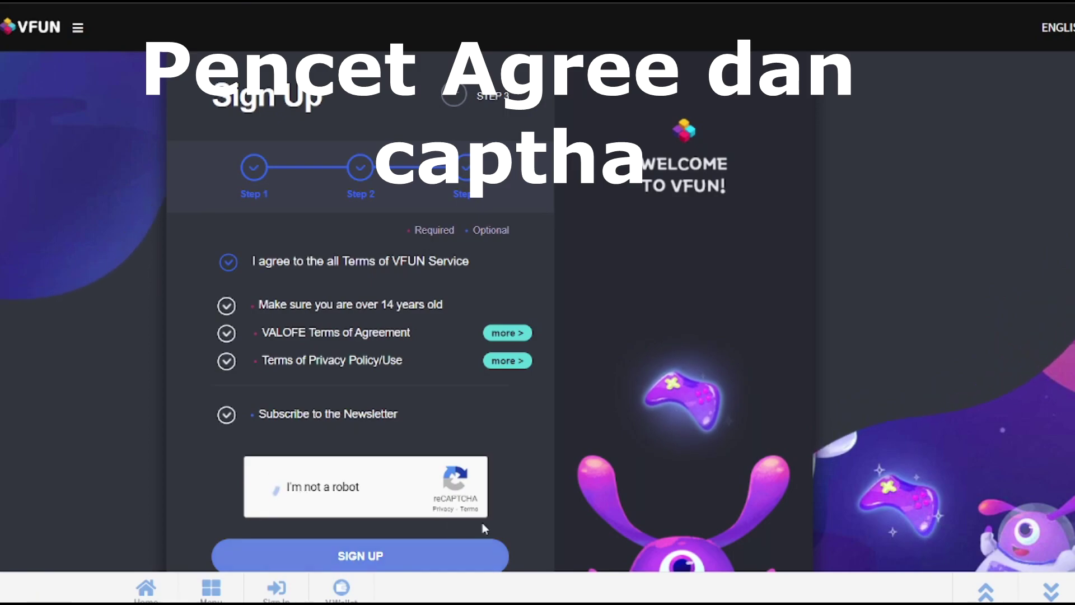
{"action": "left_click", "coordinate": [423, 557]}
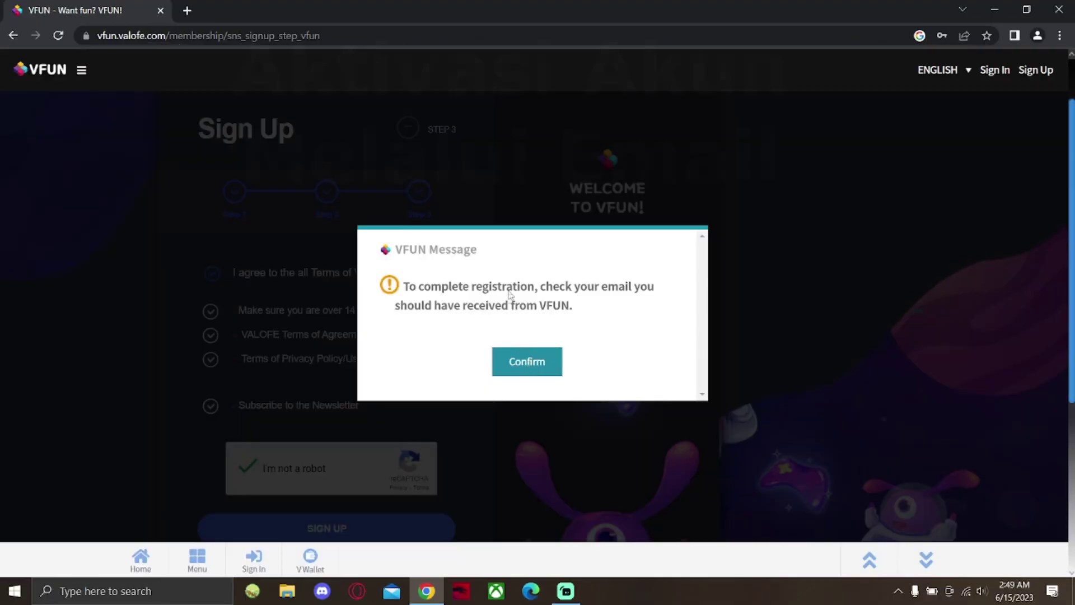
Step: Confirm the e-mail verification message and sign in to VFUN with the prefilled credentials of the new account
{"action": "left_click", "coordinate": [529, 364]}
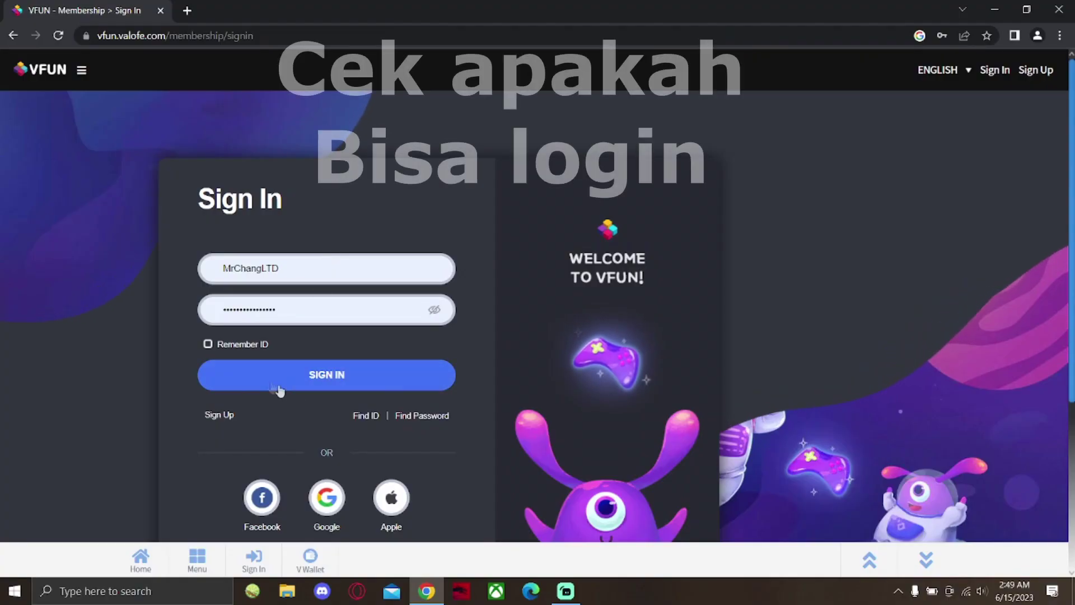
{"action": "left_click", "coordinate": [243, 369]}
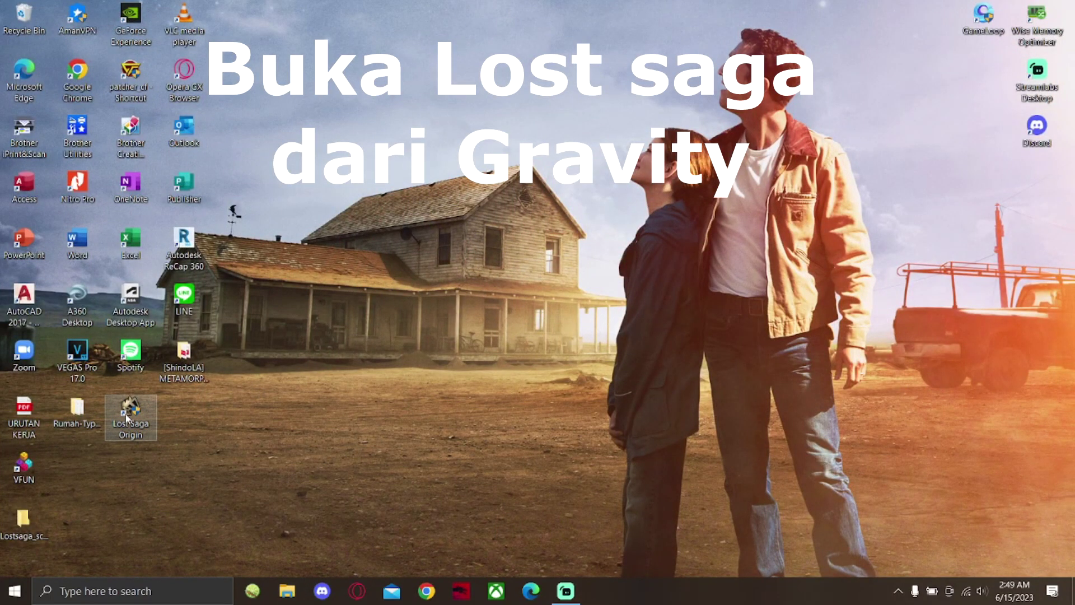
Step: Open the Lost Saga Origin shortcut's file location, run autoluncher as administrator and close the folder window
{"action": "right_click", "coordinate": [149, 421]}
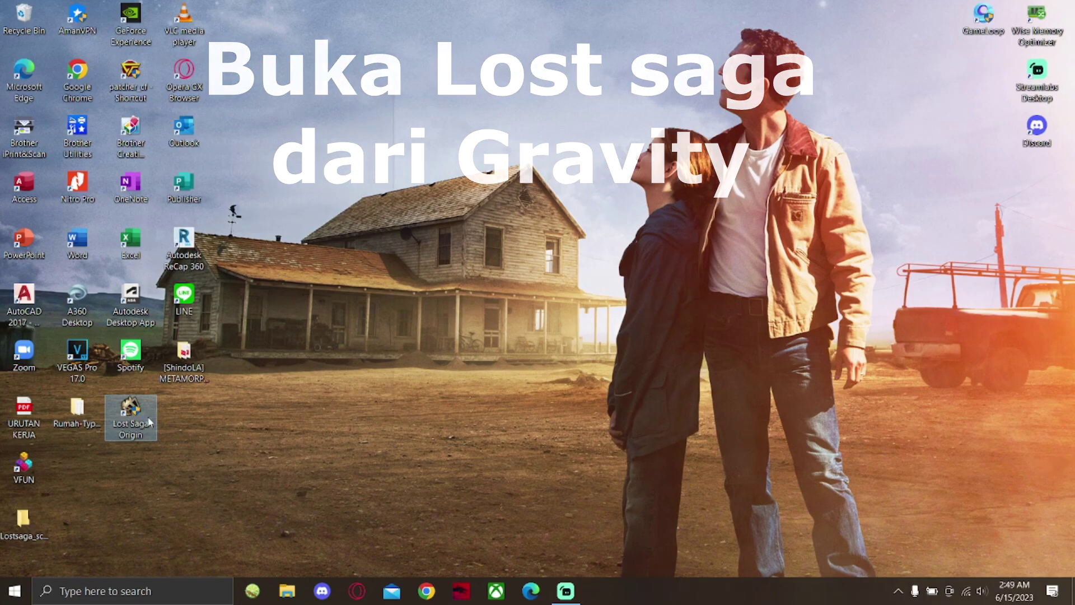
{"action": "left_click", "coordinate": [189, 81]}
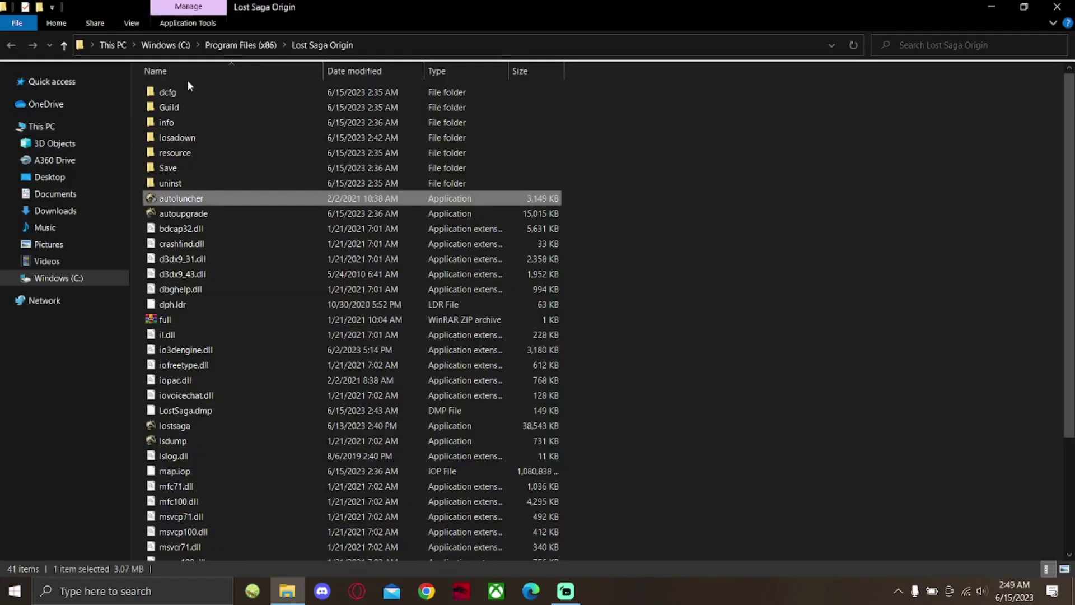
{"action": "right_click", "coordinate": [177, 200]}
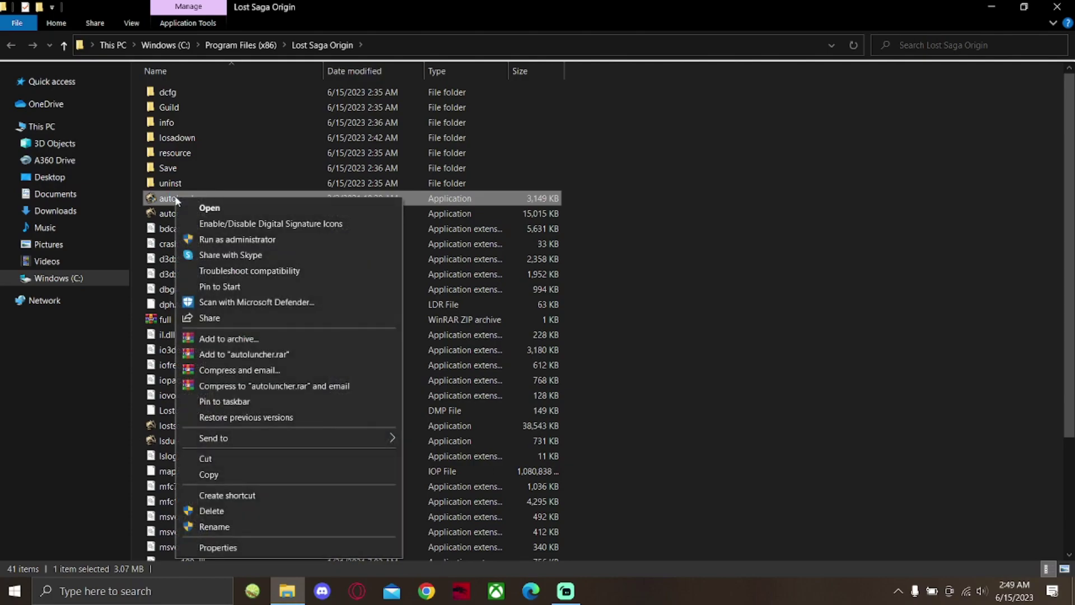
{"action": "left_click", "coordinate": [209, 239]}
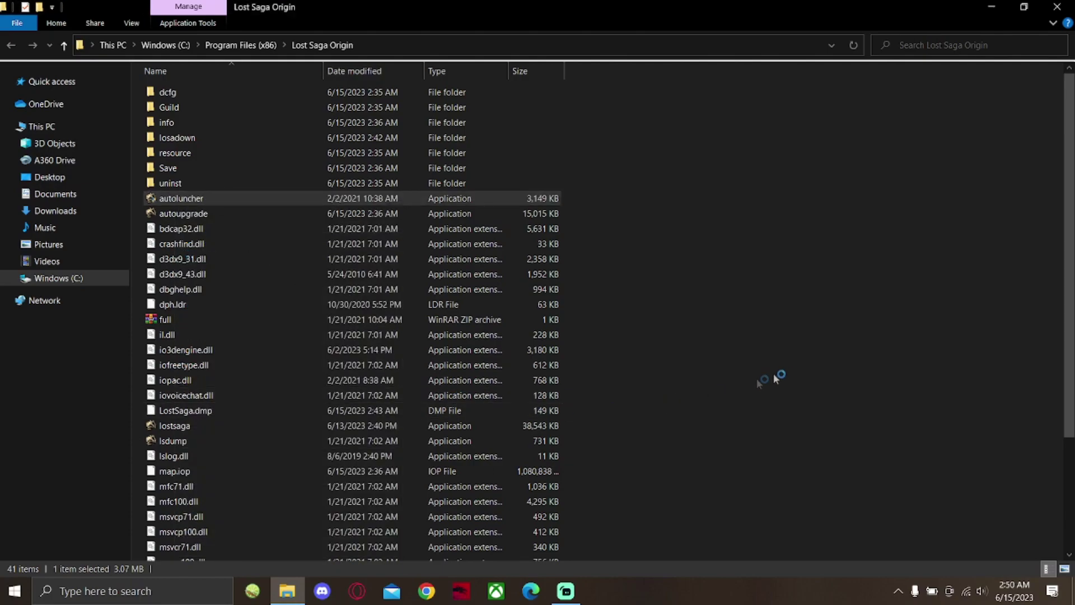
{"action": "left_click", "coordinate": [1058, 9]}
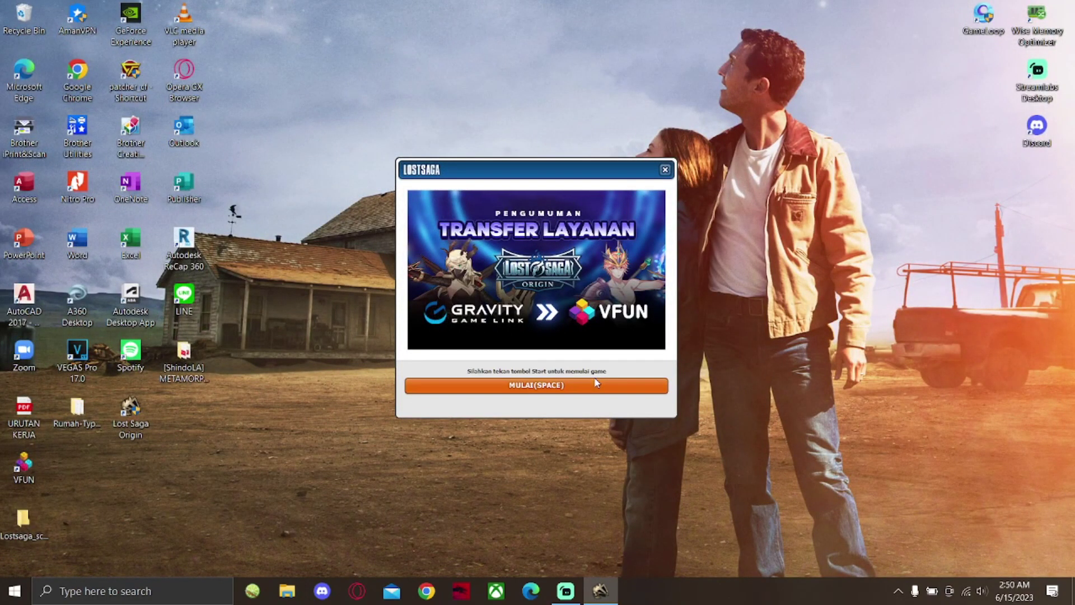
Step: Start Lost Saga and log in with the old Gravity account's username and password
{"action": "left_click", "coordinate": [596, 382]}
{"action": "left_click", "coordinate": [484, 324]}
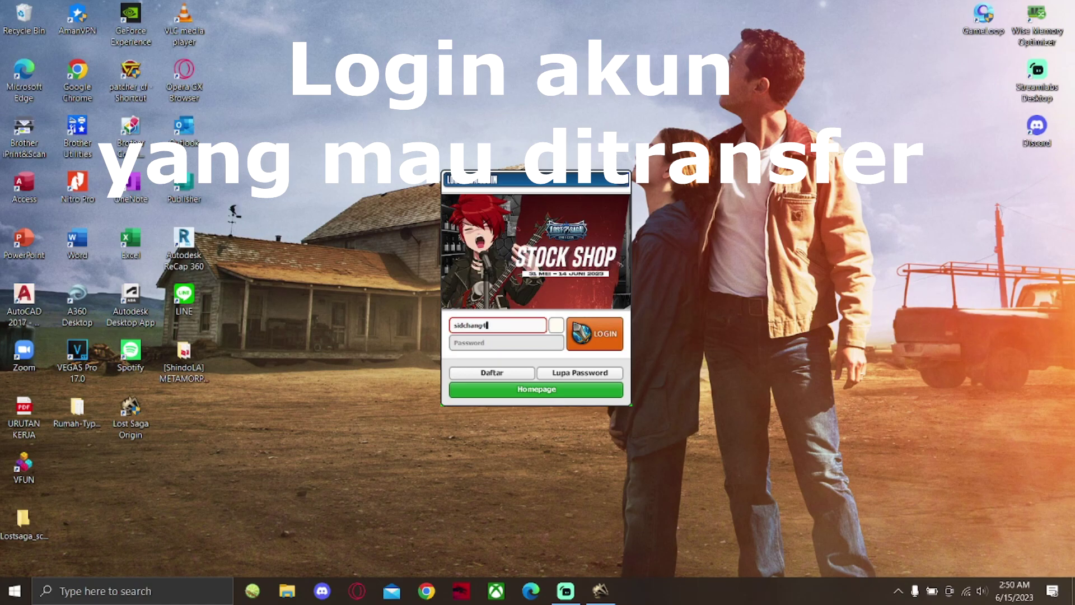
{"action": "left_click", "coordinate": [519, 341]}
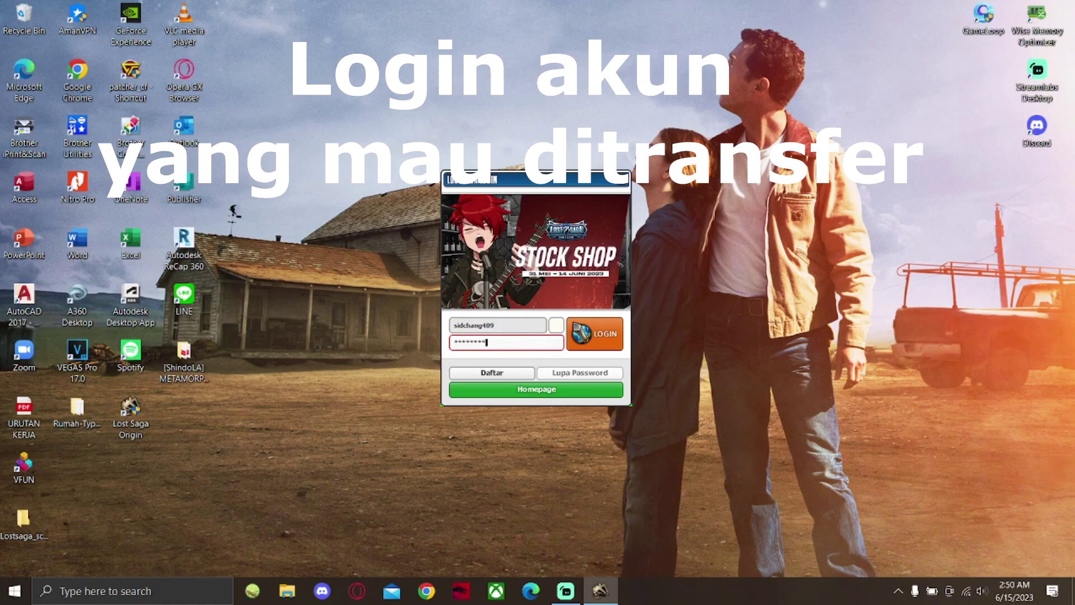
{"action": "key", "text": "Return"}
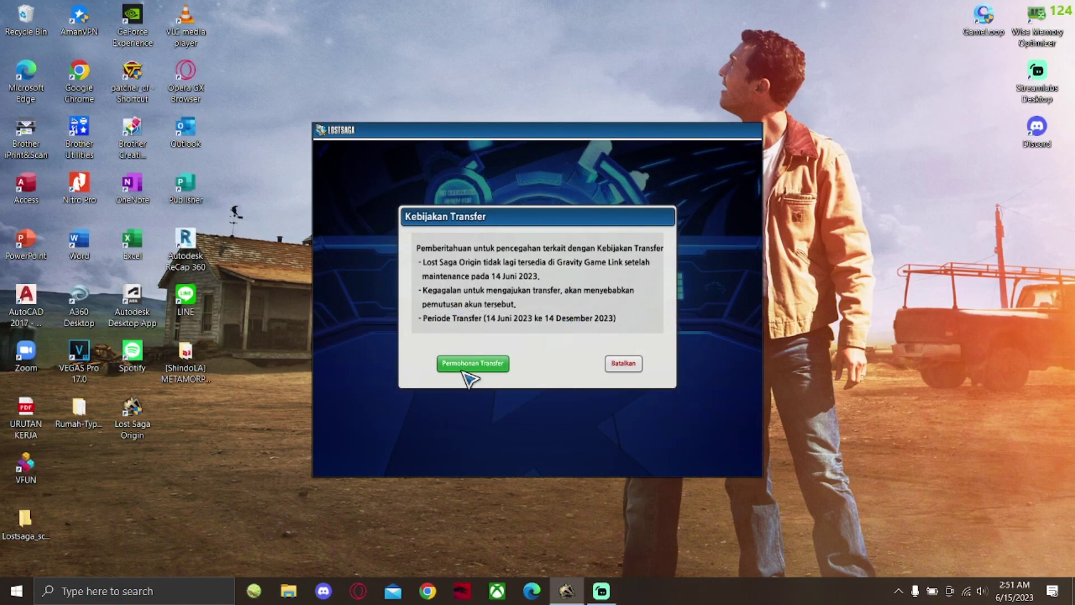
Step: Accept the transfer policy with Permohonan Transfer and enter the new VFUN account's ID and password
{"action": "left_click", "coordinate": [462, 365]}
{"action": "left_click", "coordinate": [552, 341]}
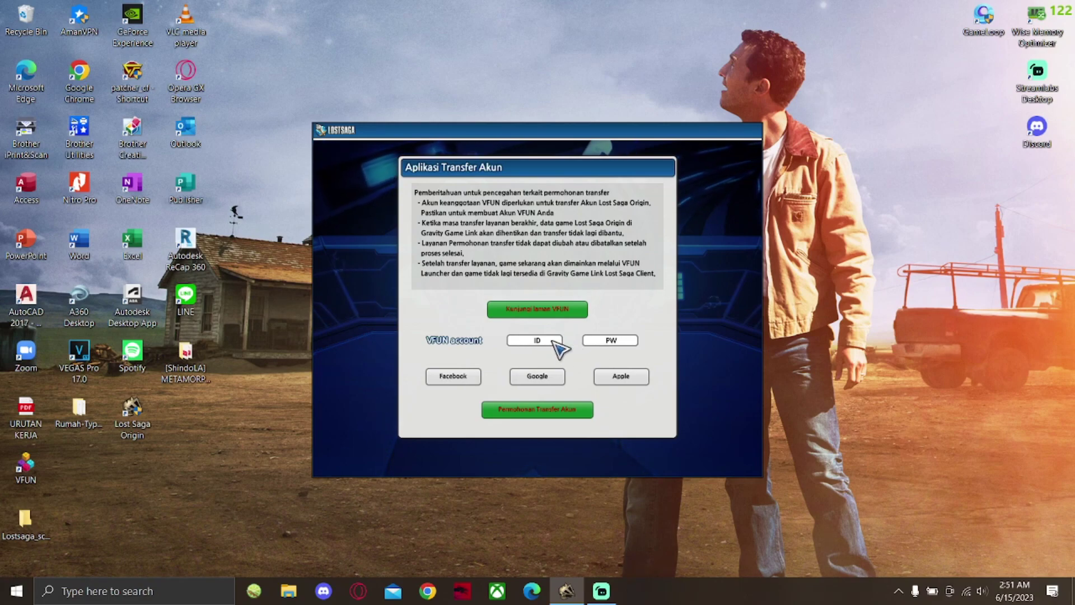
{"action": "type", "text": "Mr"}
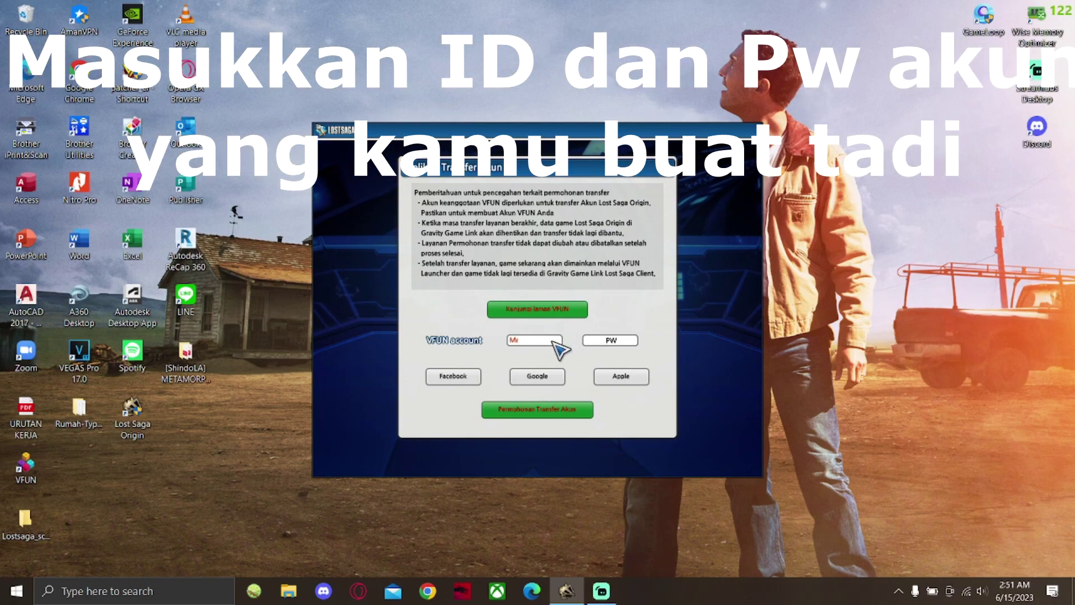
{"action": "type", "text": "ChangLTD"}
{"action": "left_click", "coordinate": [603, 341]}
{"action": "type", "text": "••••••••••••"}
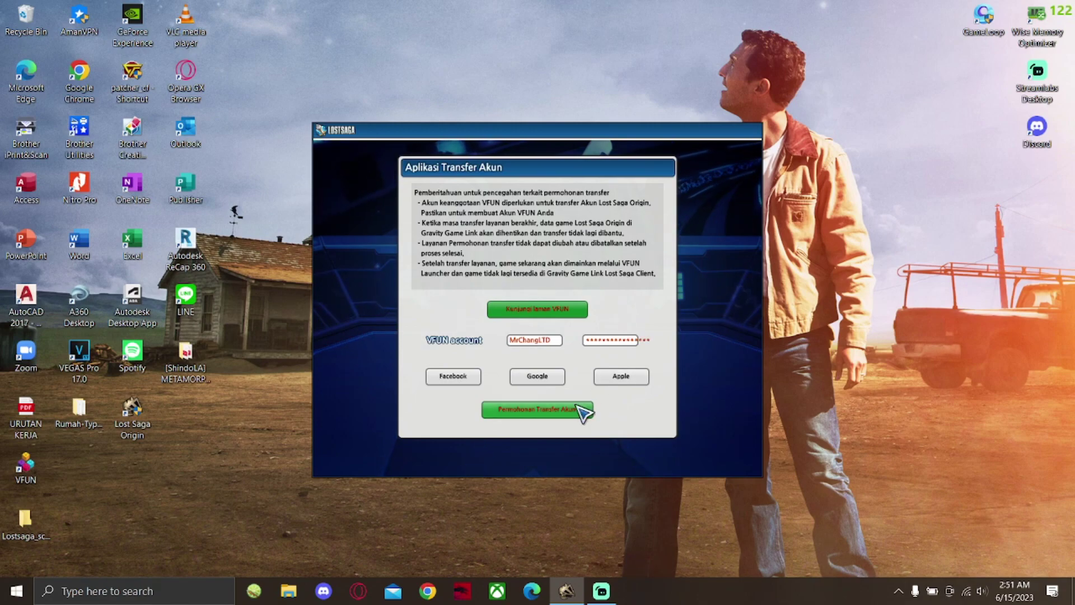
Step: Submit the account transfer application, approve the final confirmation and dismiss the transfer result
{"action": "left_click", "coordinate": [532, 412]}
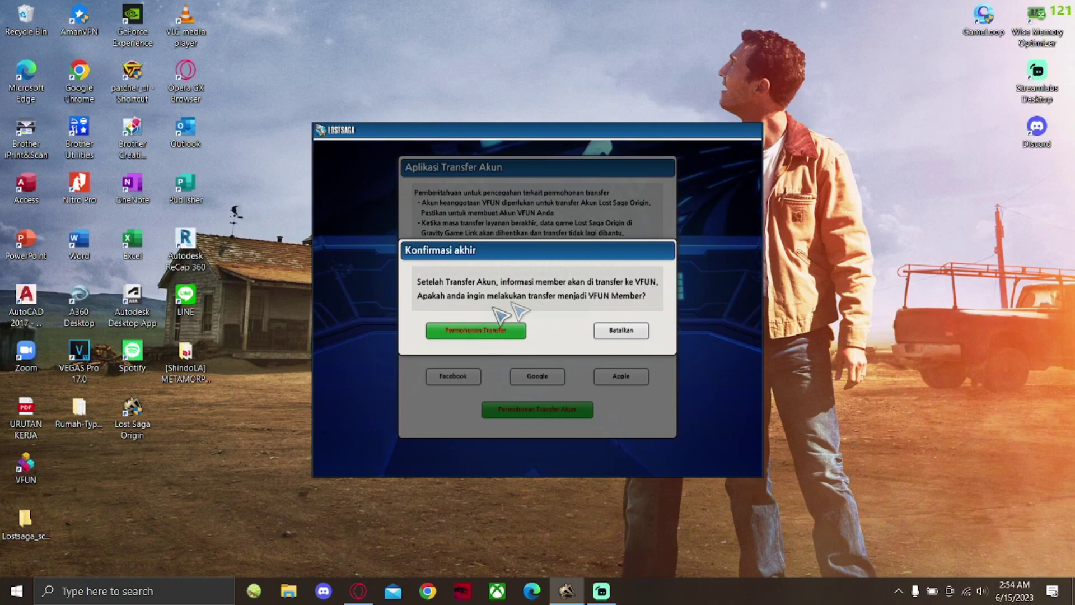
{"action": "left_click", "coordinate": [472, 331]}
{"action": "left_click", "coordinate": [538, 332]}
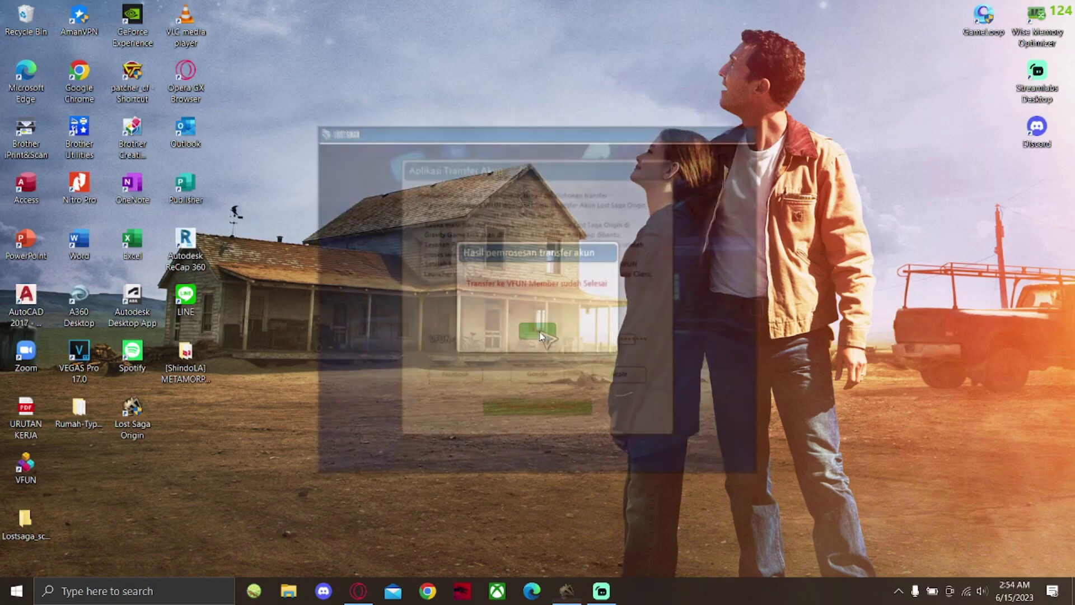
{"action": "right_click", "coordinate": [405, 469]}
{"action": "left_click", "coordinate": [448, 344]}
{"action": "right_click", "coordinate": [644, 599]}
{"action": "left_click", "coordinate": [672, 531]}
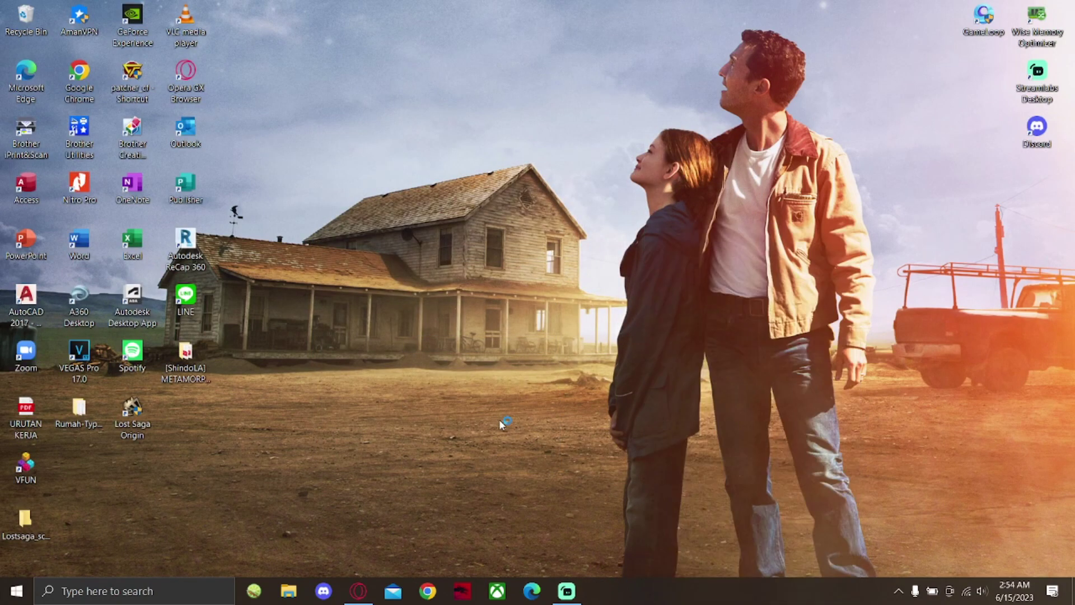
Step: Open the VFUN Launcher and log in with the new VFUN account's ID and password
{"action": "double_click", "coordinate": [26, 465]}
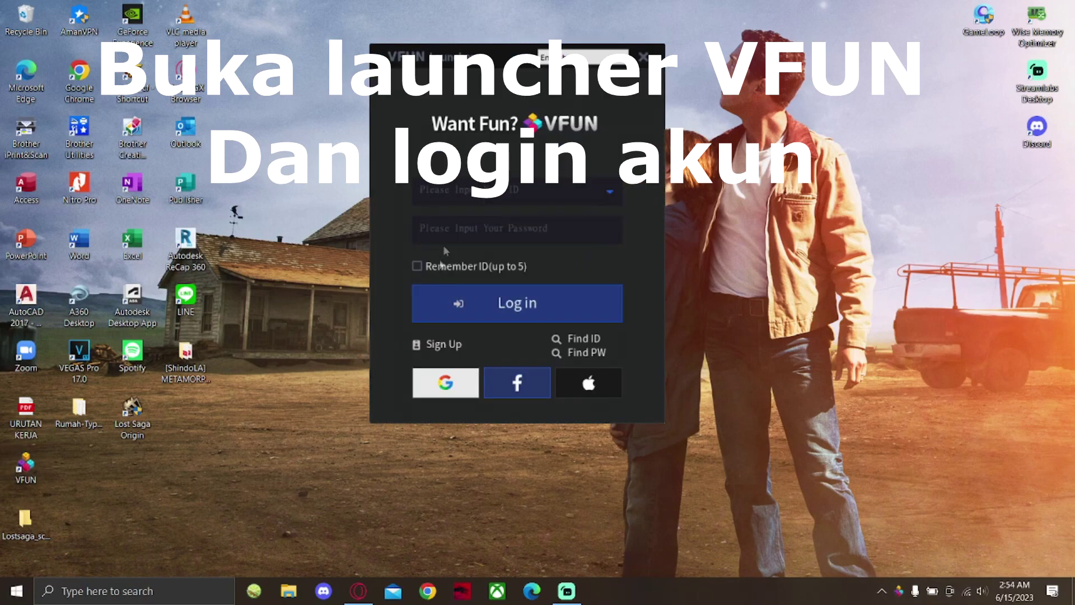
{"action": "left_click", "coordinate": [603, 194]}
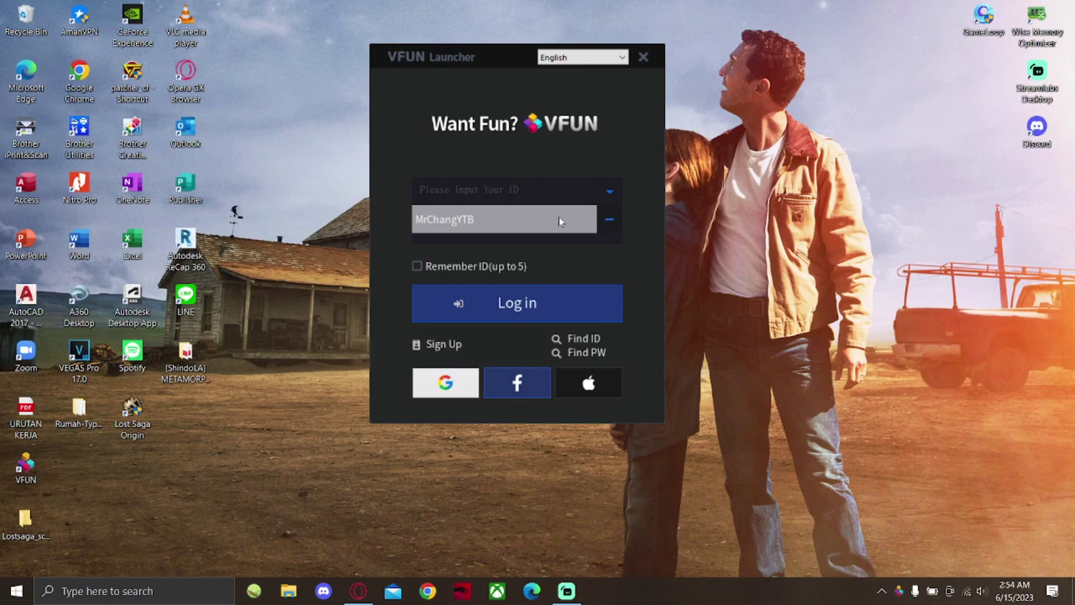
{"action": "left_click", "coordinate": [555, 192]}
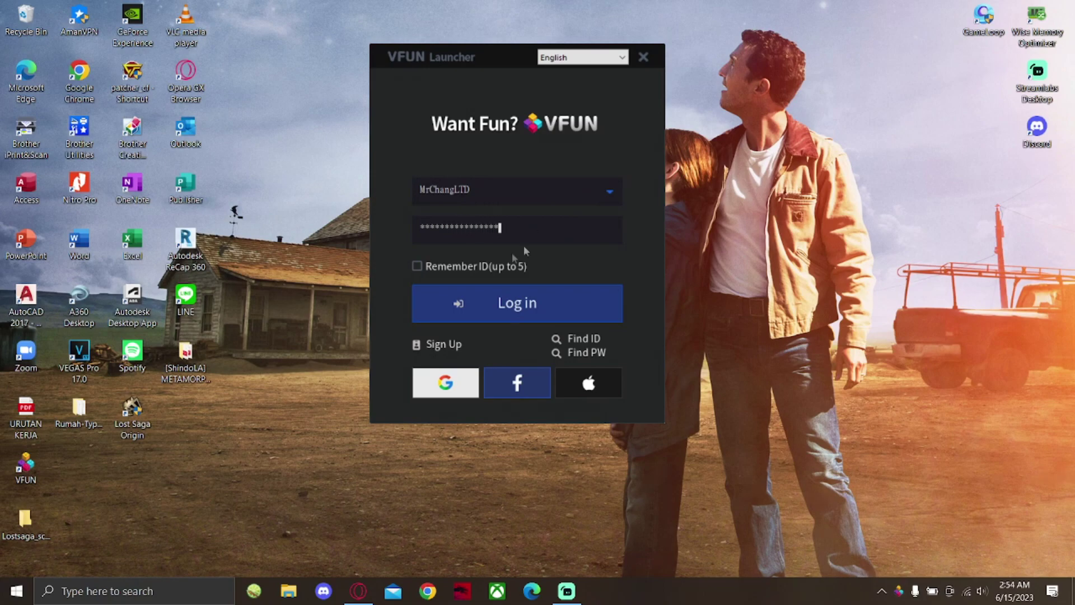
{"action": "left_click", "coordinate": [487, 314]}
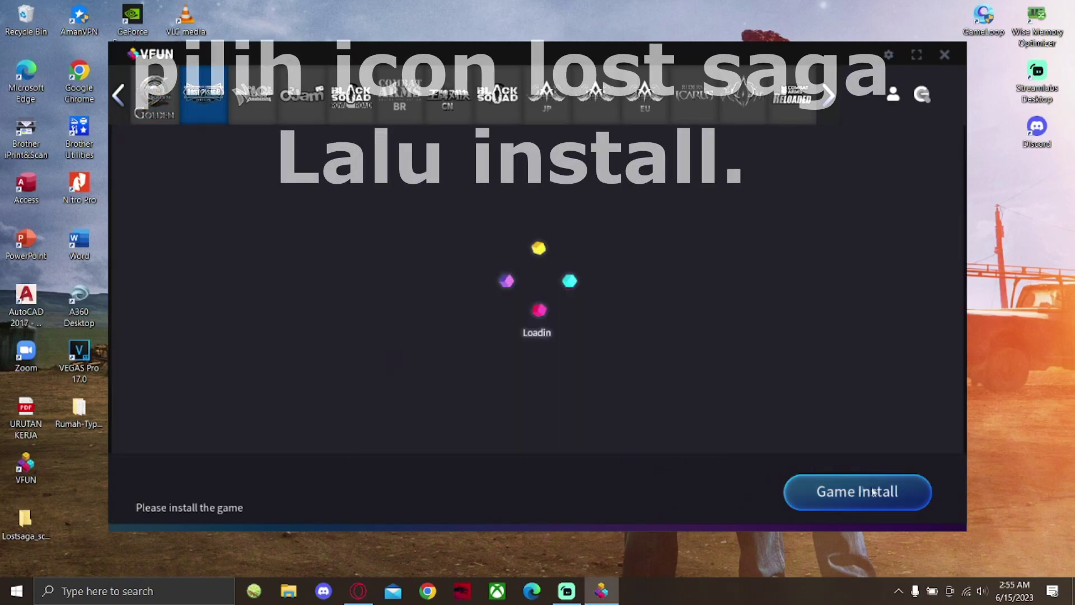
Step: Start the Lost Saga Origin game installation and accept the preselected Program Files folder
{"action": "left_click", "coordinate": [867, 498]}
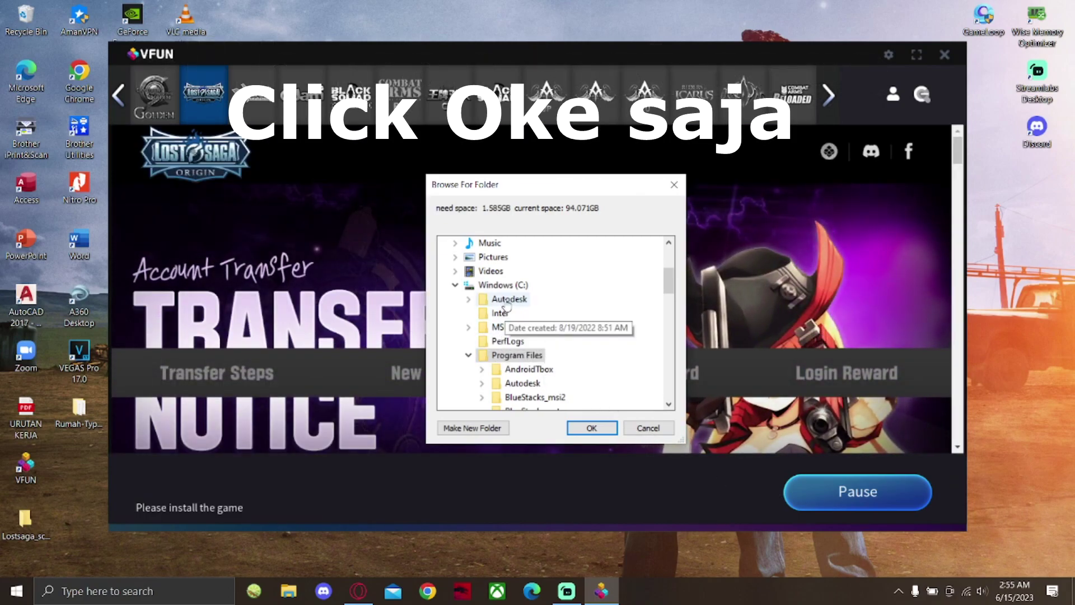
{"action": "scroll", "coordinate": [504, 330], "scroll_direction": "down", "scroll_amount": 4}
{"action": "scroll", "coordinate": [544, 334], "scroll_direction": "down", "scroll_amount": 2}
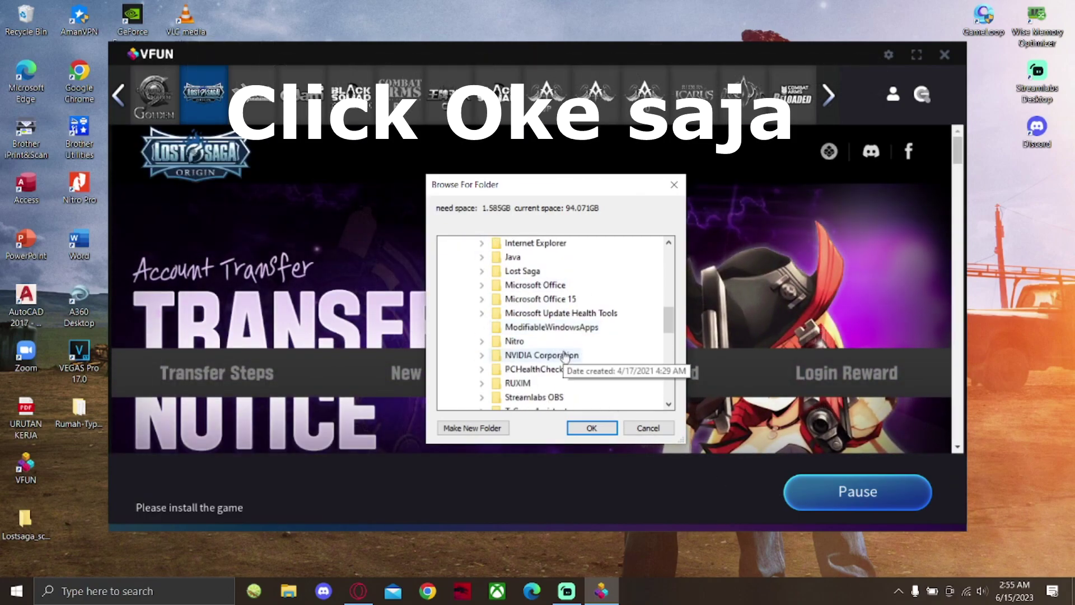
{"action": "left_click", "coordinate": [593, 429]}
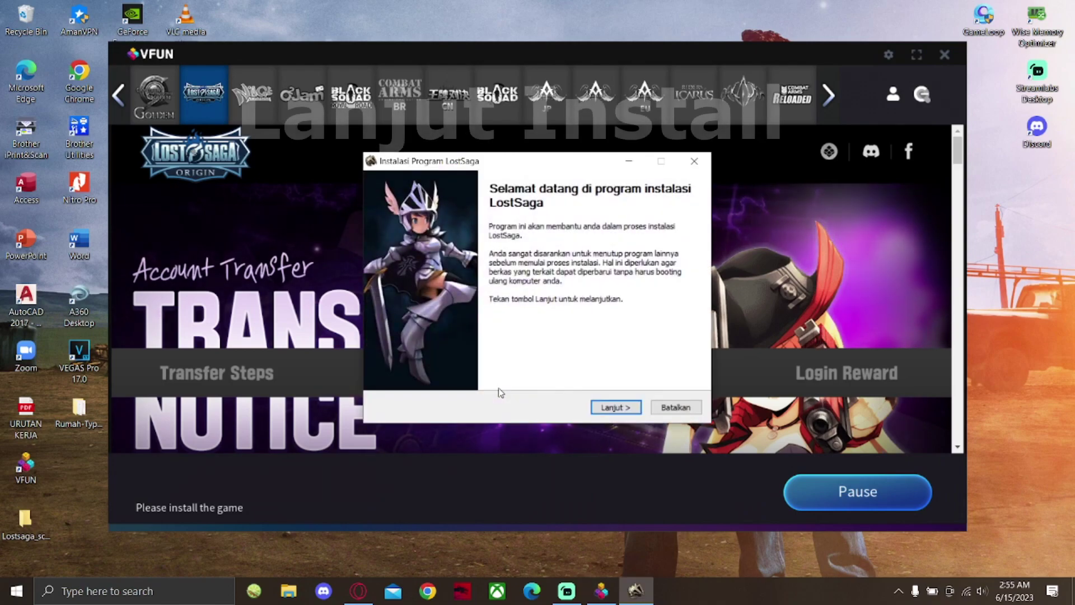
Step: Complete the LostSaga setup wizard with the installation location C:\Program Files (x86)\Lost Saga Origin and close it
{"action": "left_click", "coordinate": [616, 408]}
{"action": "left_click", "coordinate": [617, 409]}
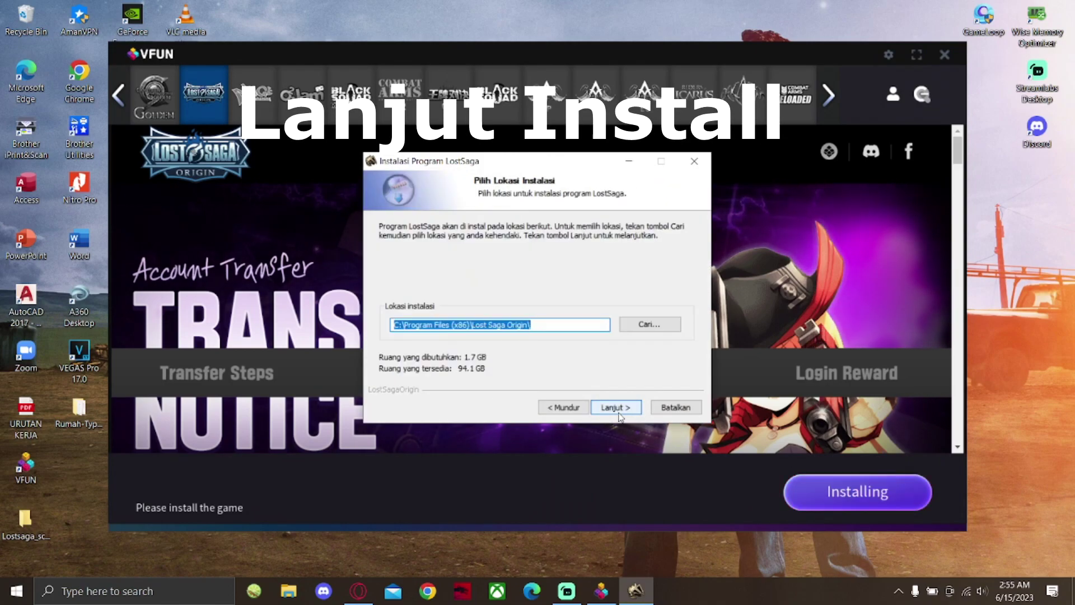
{"action": "left_click", "coordinate": [619, 413]}
{"action": "left_click", "coordinate": [619, 414]}
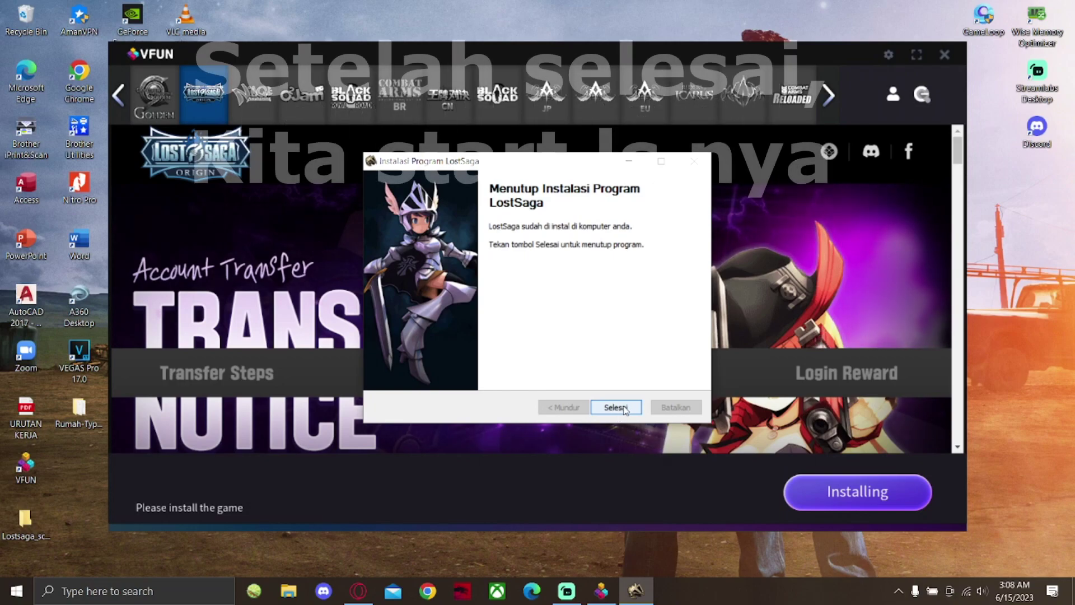
{"action": "left_click", "coordinate": [617, 408]}
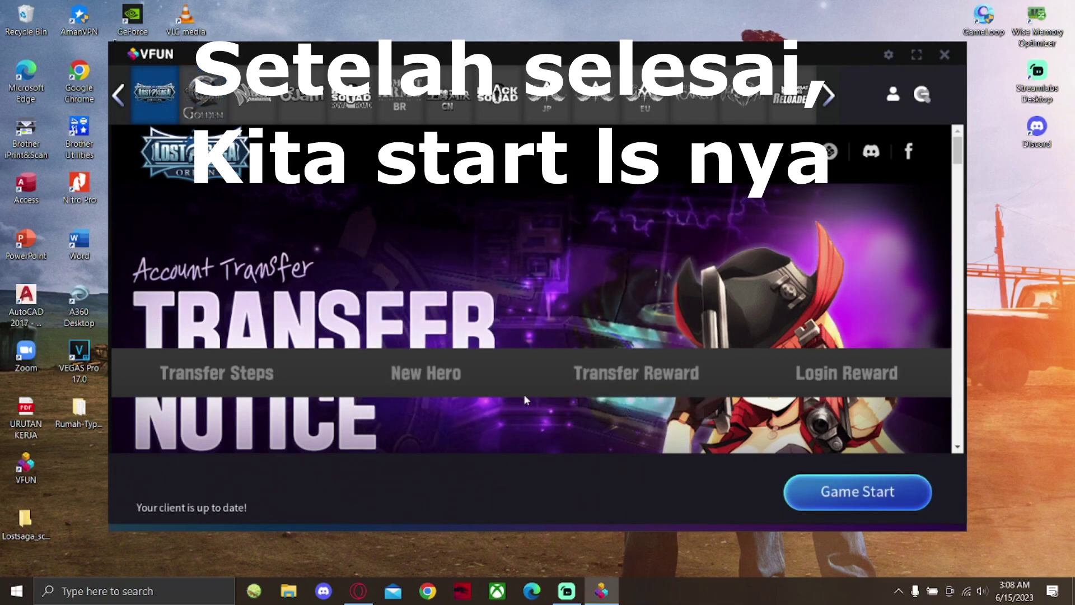
Step: Start Lost Saga Origin from the launcher, let the patch finish and begin the game with Mulai
{"action": "left_click", "coordinate": [840, 488]}
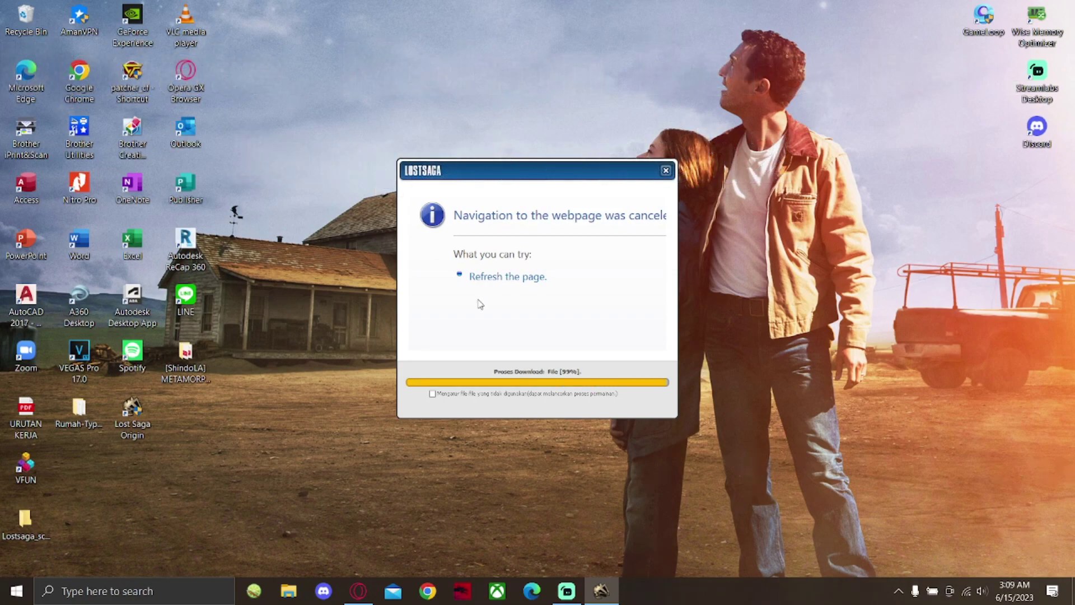
{"action": "key", "text": "XF86AudioMute"}
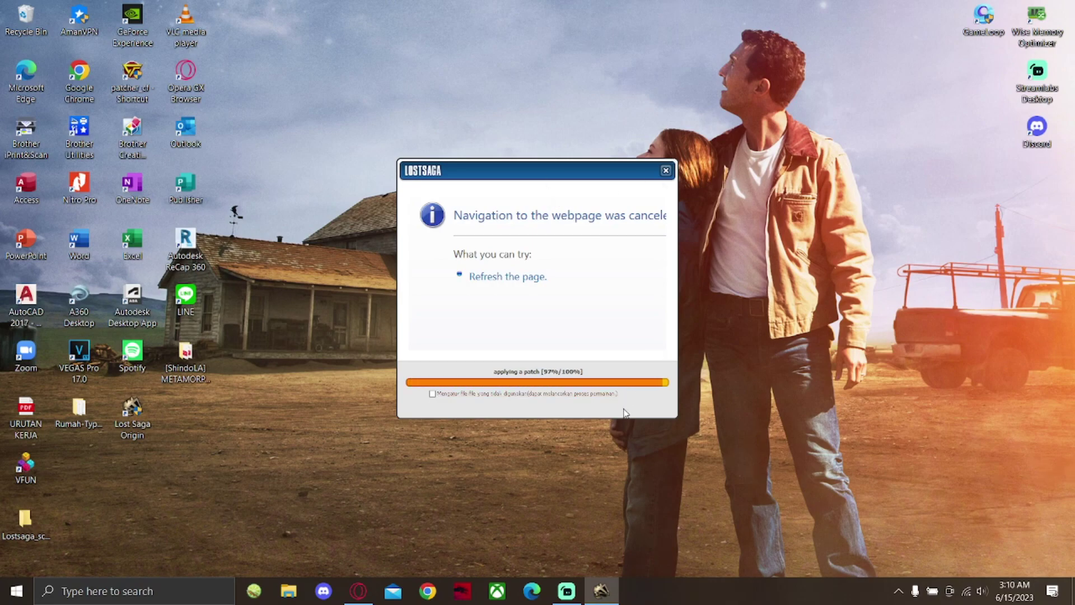
{"action": "left_click", "coordinate": [642, 426]}
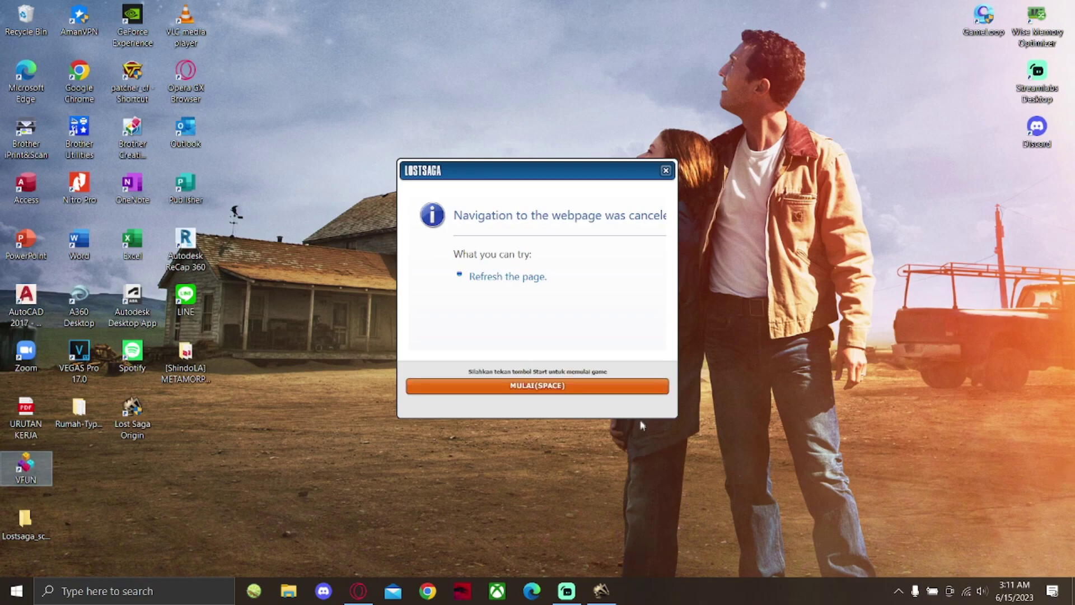
{"action": "left_click", "coordinate": [640, 387]}
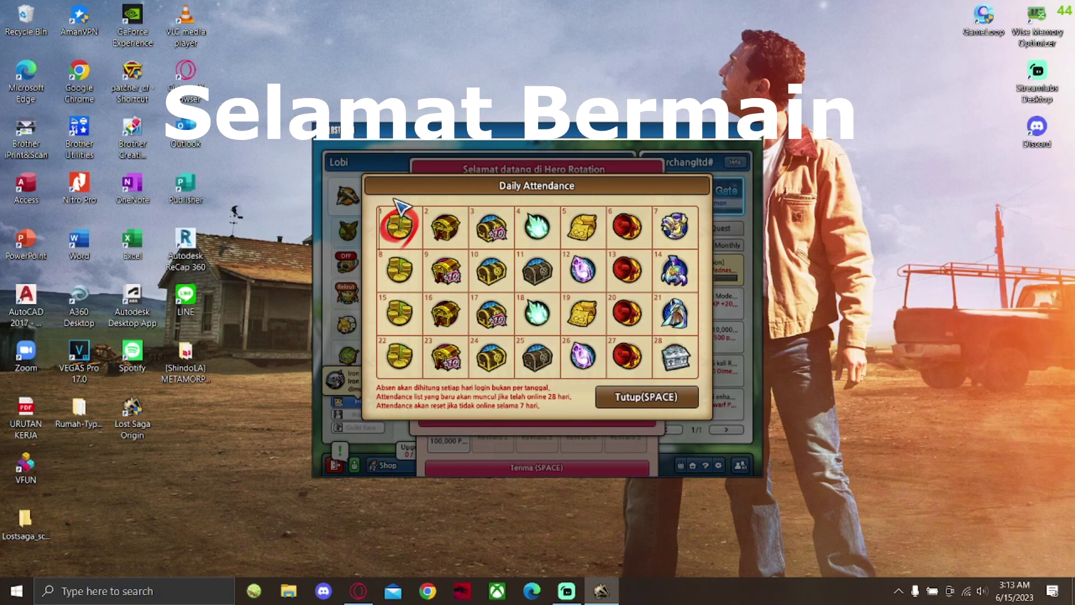
Step: Dismiss the Daily Attendance calendar and claim the third and fourth heroes offered in the June 2023 Hero Rotation
{"action": "left_click", "coordinate": [643, 399]}
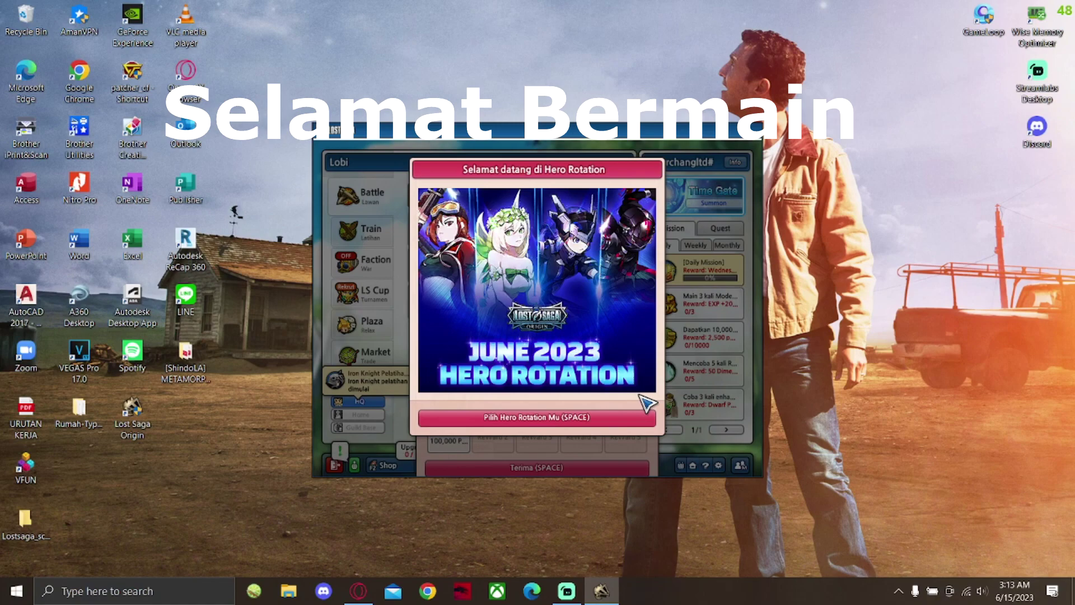
{"action": "left_click", "coordinate": [611, 417]}
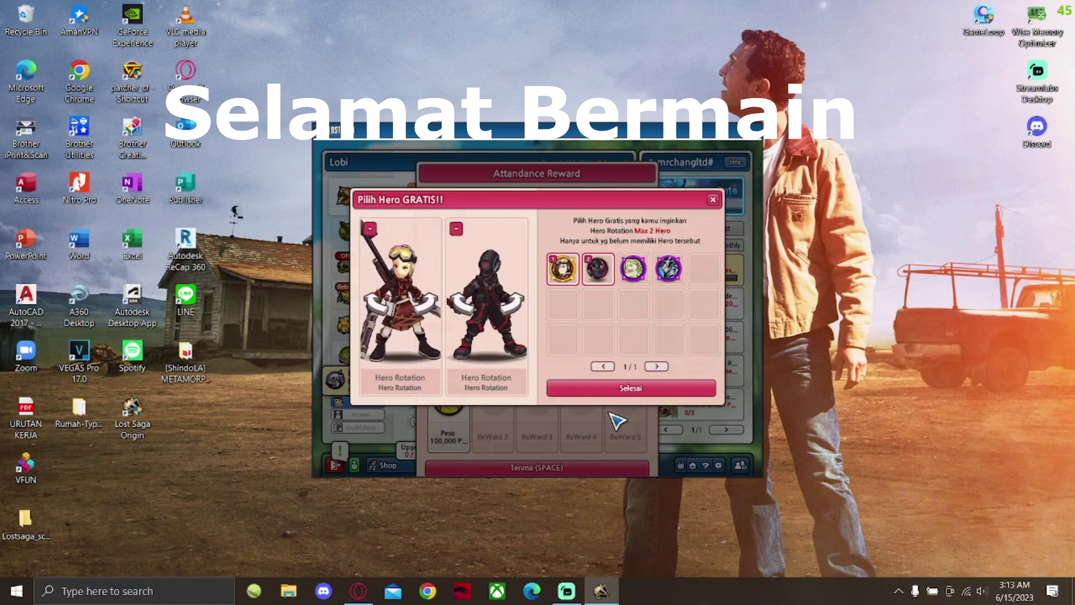
{"action": "left_click", "coordinate": [668, 269]}
{"action": "left_click", "coordinate": [633, 268]}
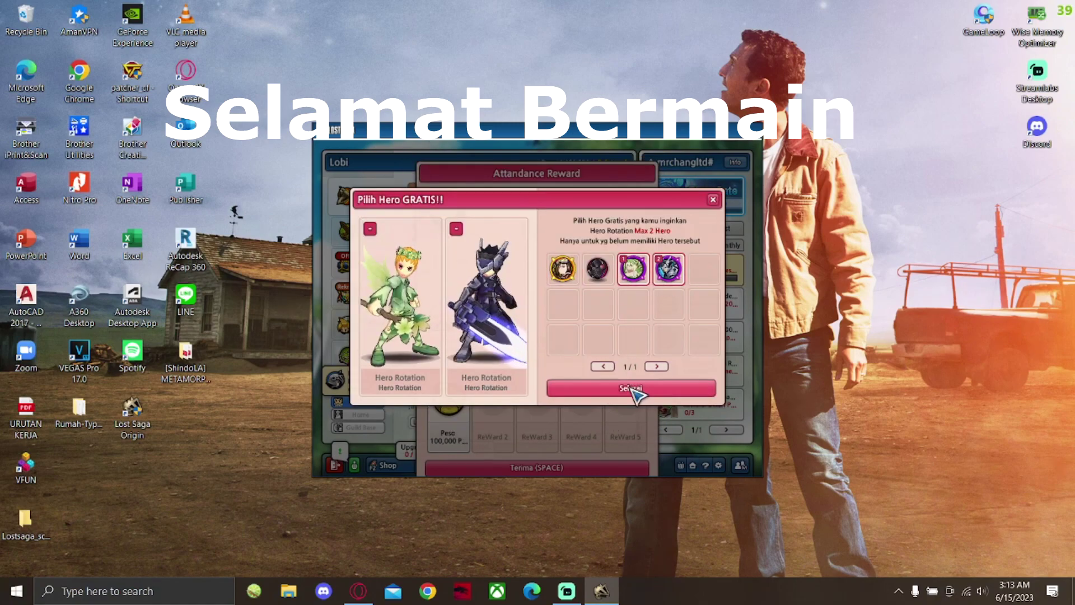
{"action": "left_click", "coordinate": [635, 392]}
{"action": "left_click", "coordinate": [577, 326]}
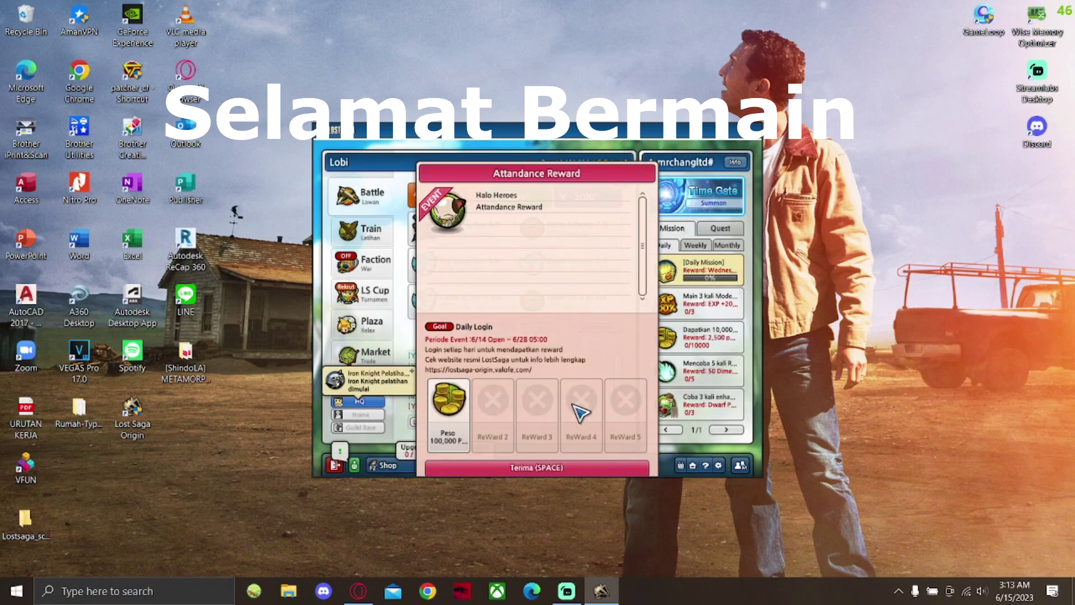
Step: Claim the 100,000 Peso Attendance Reward, the Premium Nickname from Additional Login Rewards and the remaining login rewards
{"action": "left_click", "coordinate": [551, 466]}
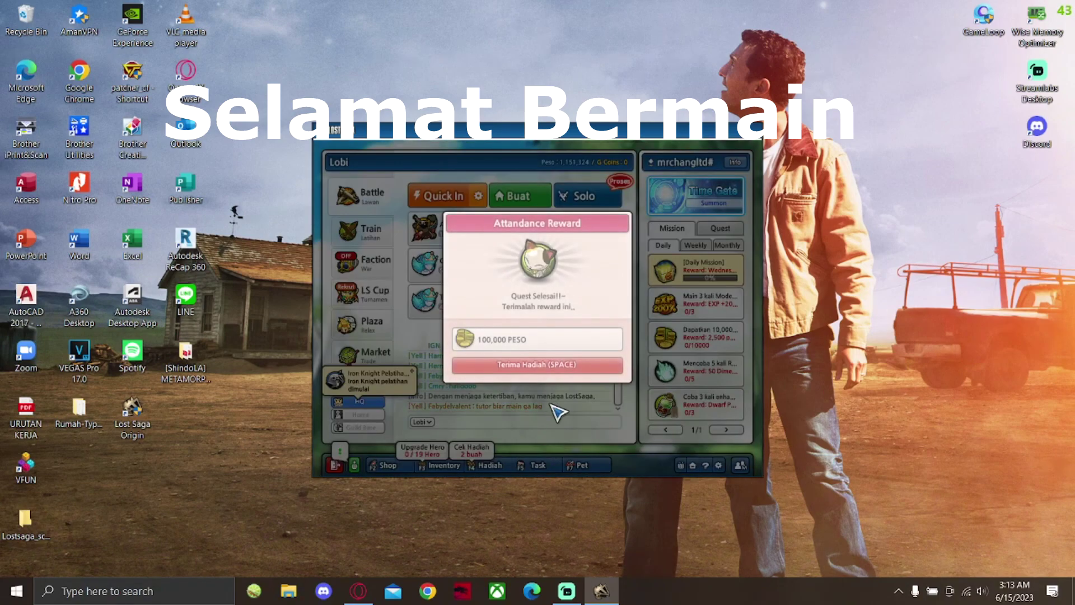
{"action": "left_click", "coordinate": [555, 365]}
{"action": "left_click", "coordinate": [558, 449]}
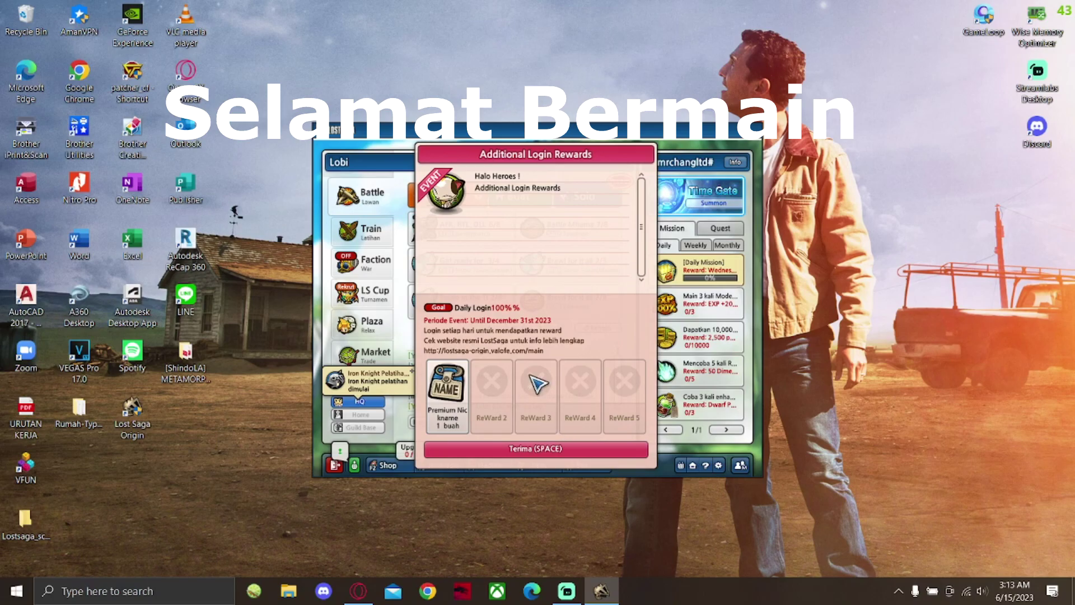
{"action": "left_click", "coordinate": [550, 448]}
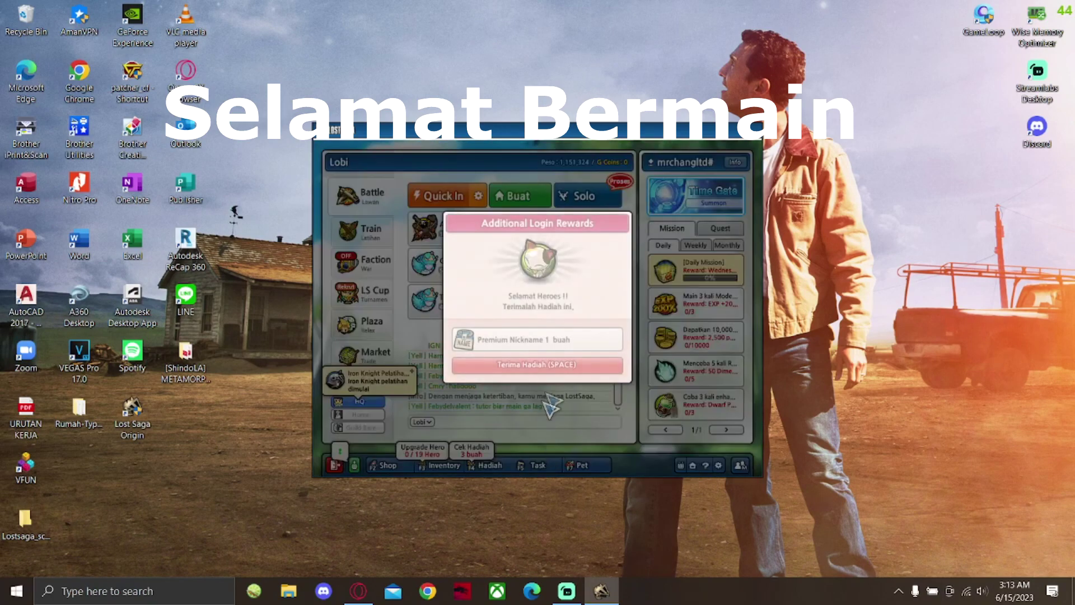
{"action": "key", "text": "space"}
{"action": "left_click", "coordinate": [548, 449]}
{"action": "key", "text": "space"}
{"action": "left_click", "coordinate": [511, 446]}
Step: Browse the account's items in My Item, checking the Special category and the Hero list
{"action": "left_click", "coordinate": [489, 465]}
{"action": "left_click", "coordinate": [556, 266]}
{"action": "left_click", "coordinate": [493, 271]}
{"action": "left_click", "coordinate": [545, 197]}
{"action": "scroll", "coordinate": [511, 281], "scroll_direction": "down", "scroll_amount": 3}
{"action": "left_click", "coordinate": [356, 197]}
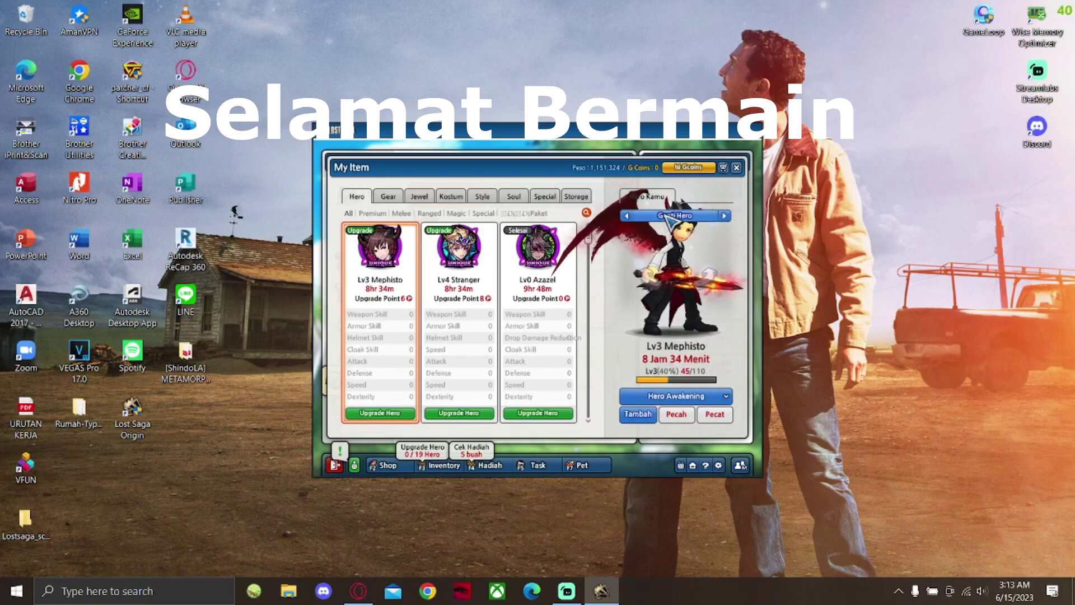